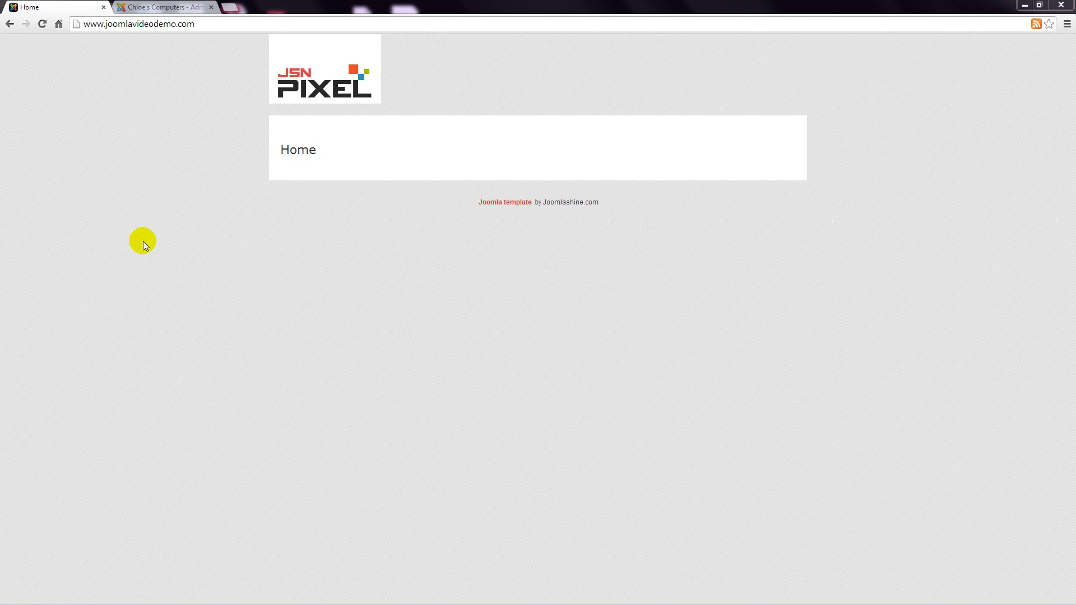
Log in to the site's Joomla administrator page with the account user name and password
click(193, 9)
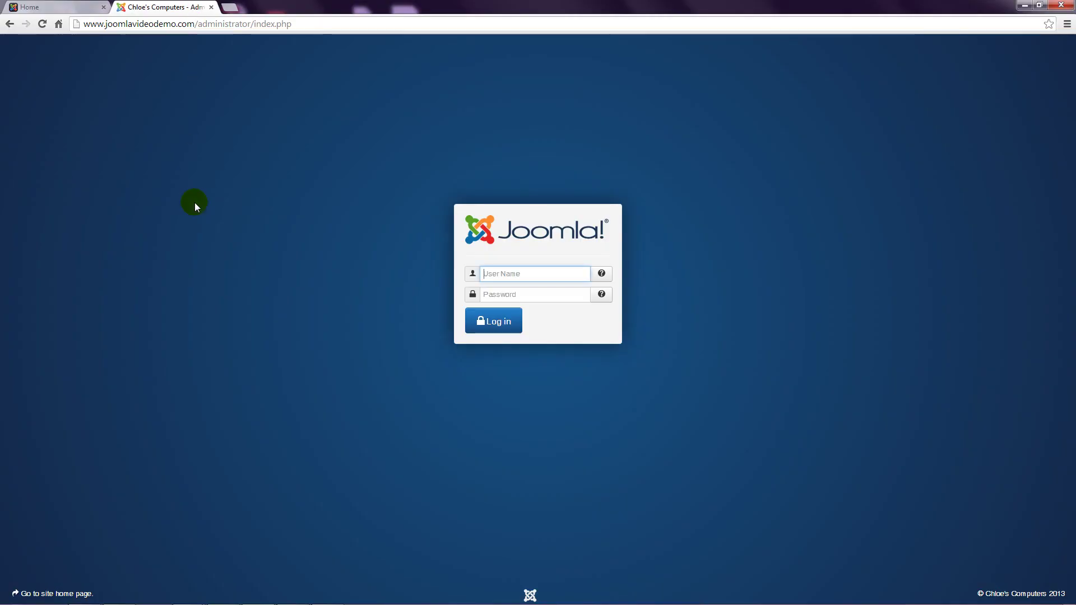
text(JoomlaGuy)
key(Tab)
text(********)
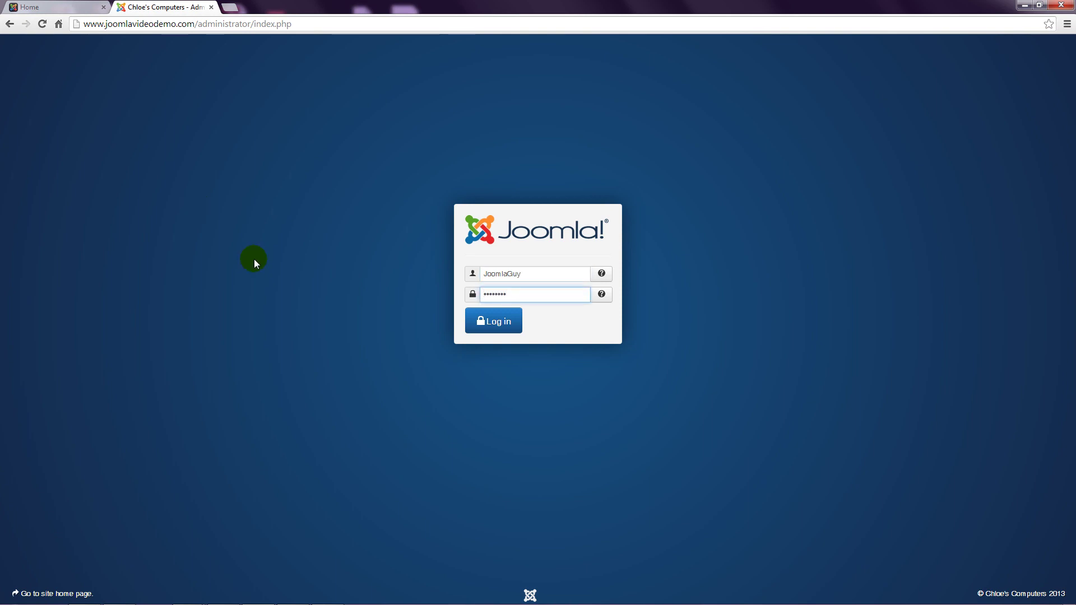
click(498, 322)
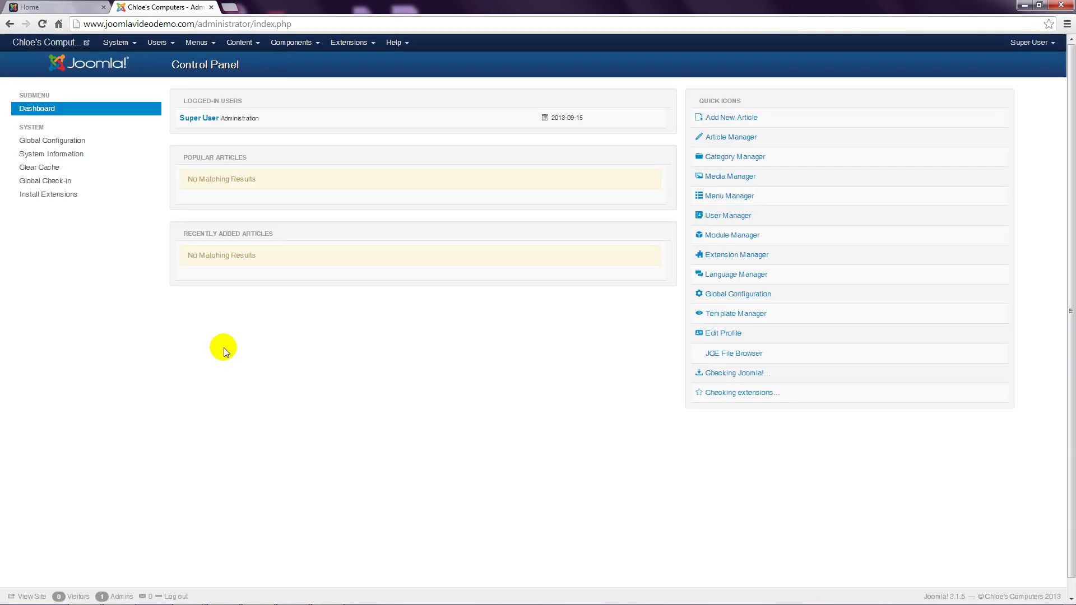
Create an article category titled Services, save and close it, and reload the category list
click(247, 45)
mouse_move(272, 77)
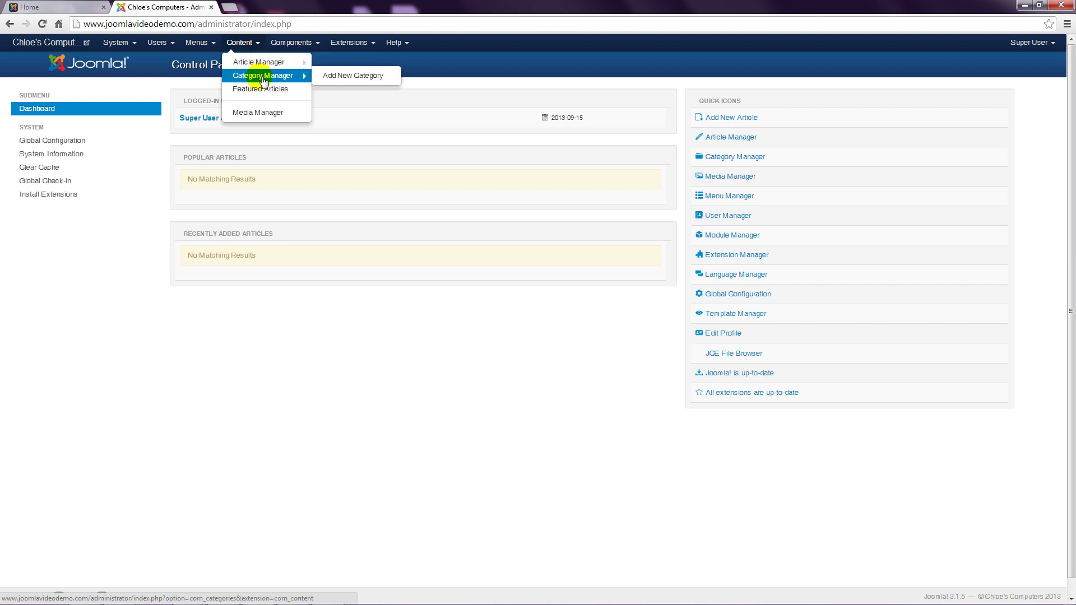
click(346, 76)
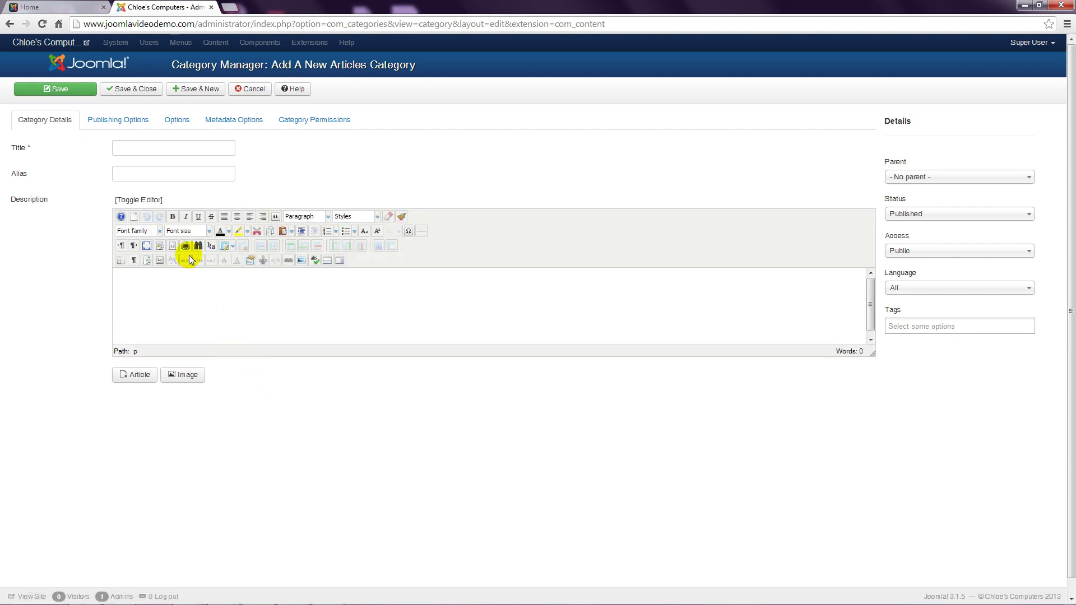
click(129, 153)
text(Services)
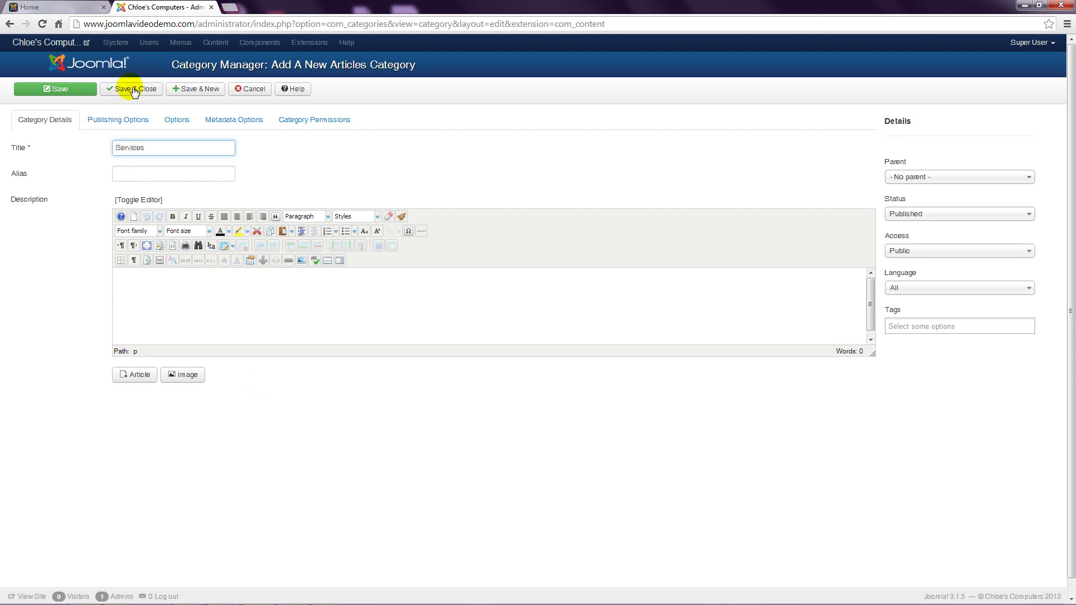
click(110, 90)
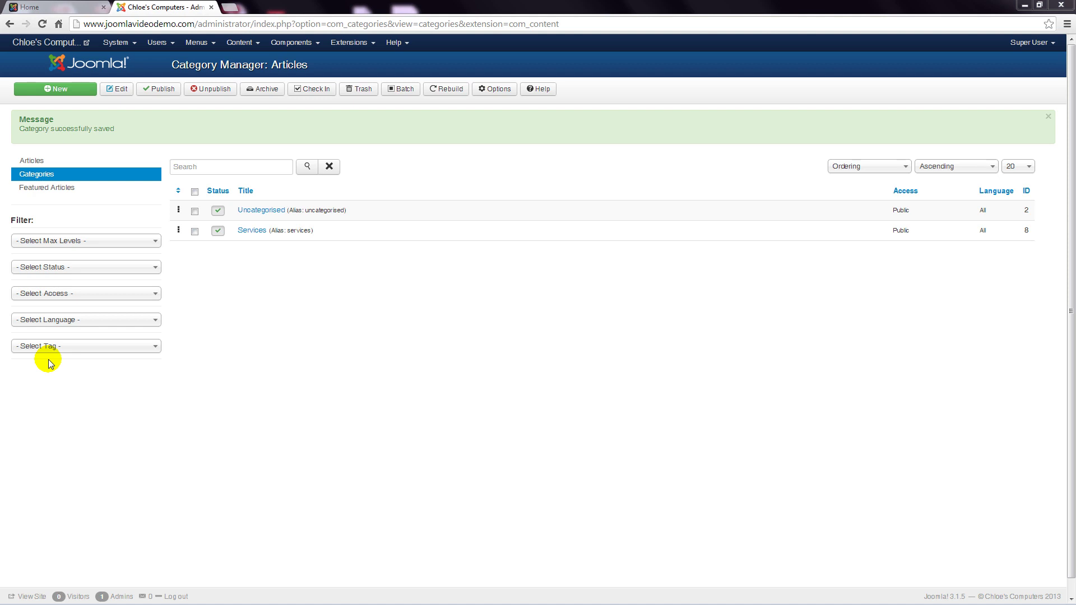
click(241, 44)
click(244, 76)
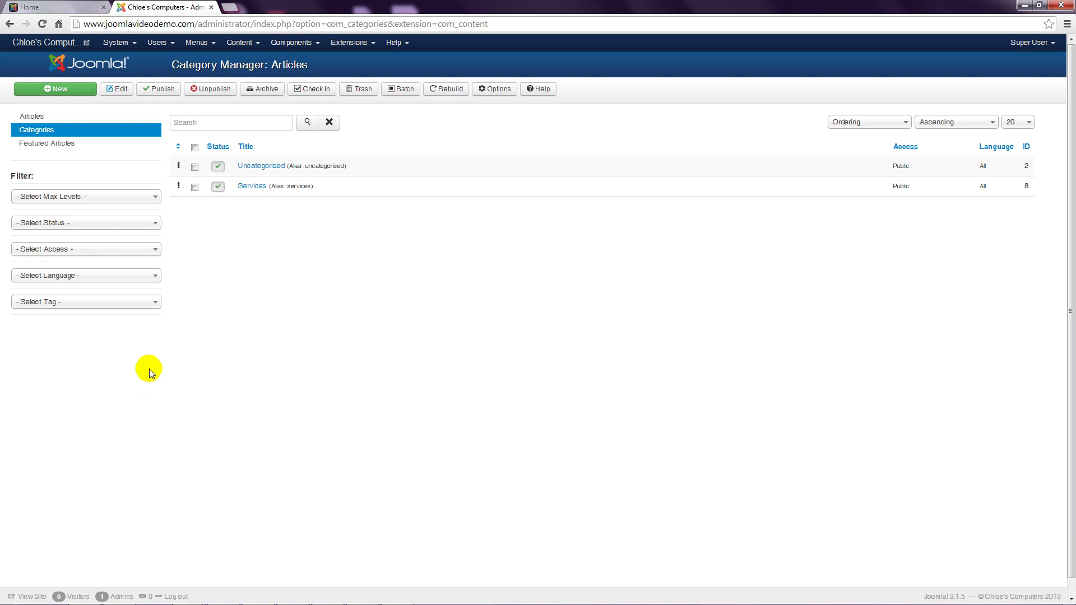
Start a new article titled Services and assign it to the Services category
click(241, 43)
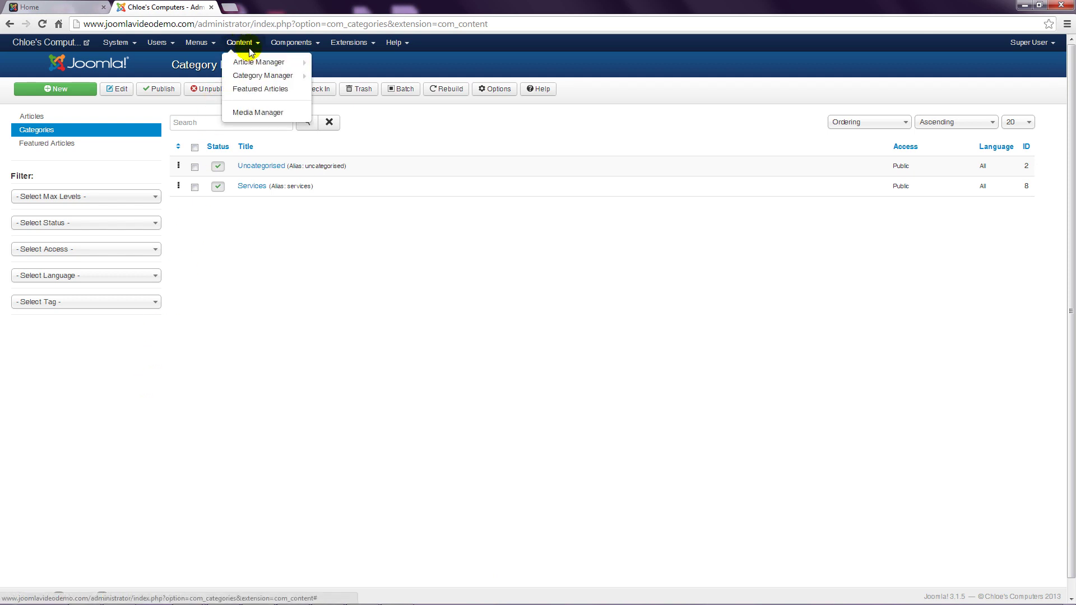
mouse_move(266, 65)
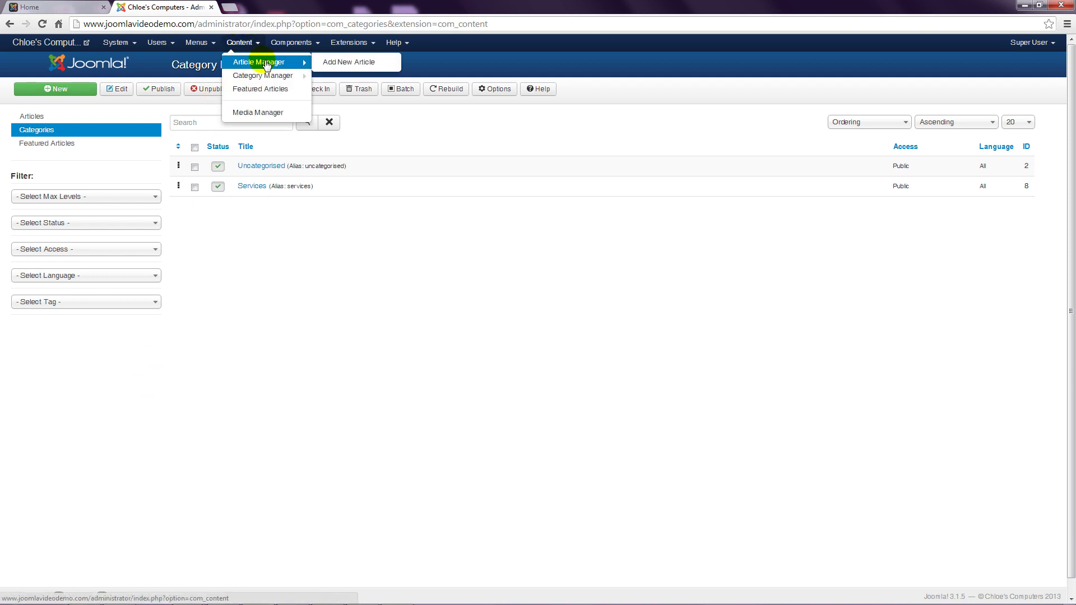
click(349, 62)
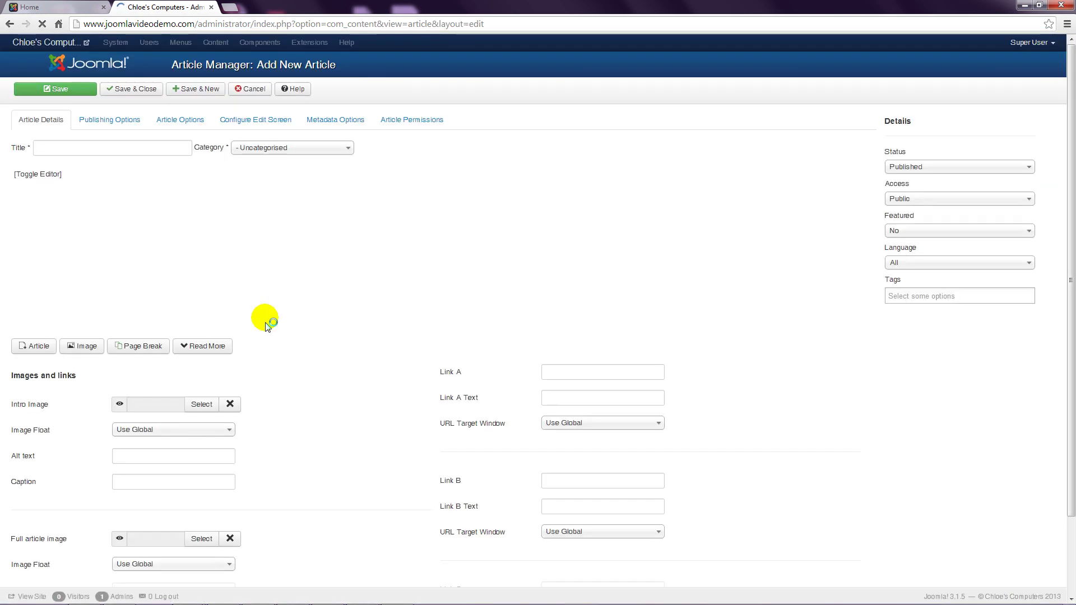
click(48, 150)
text(Services)
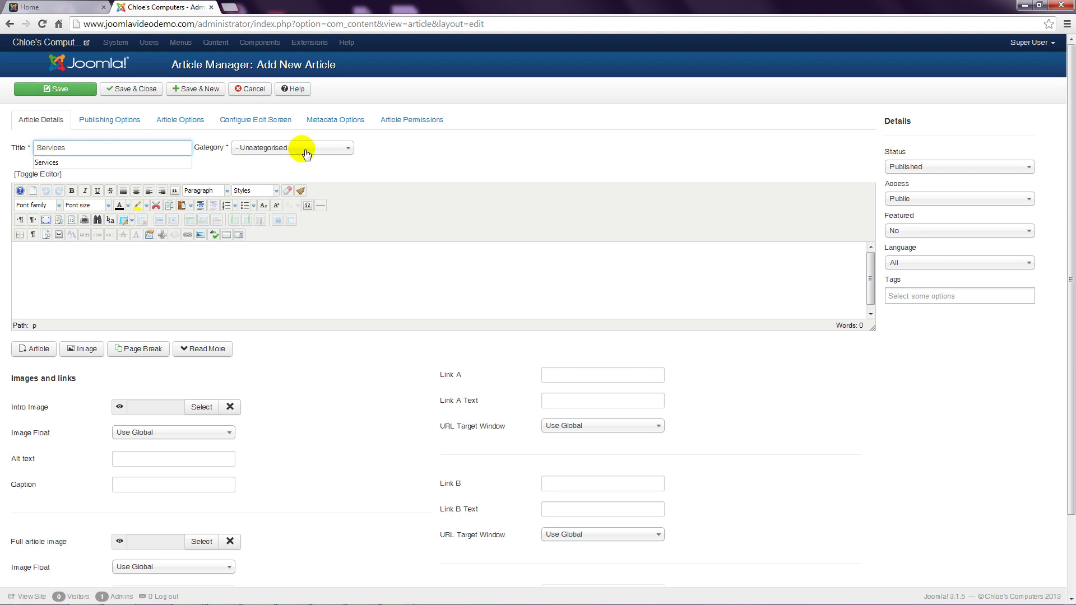
click(339, 147)
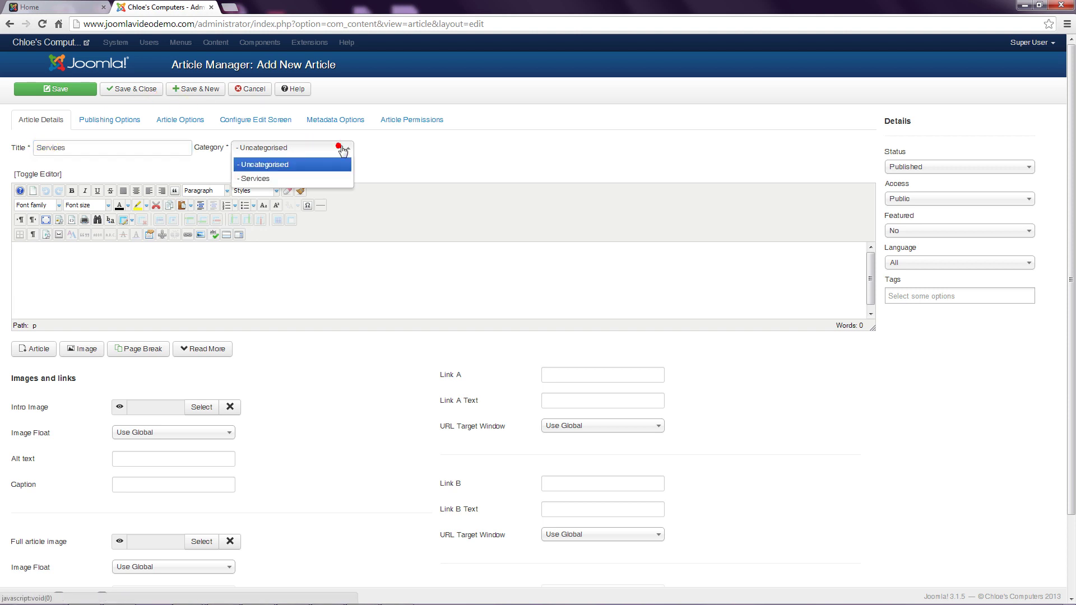
click(245, 179)
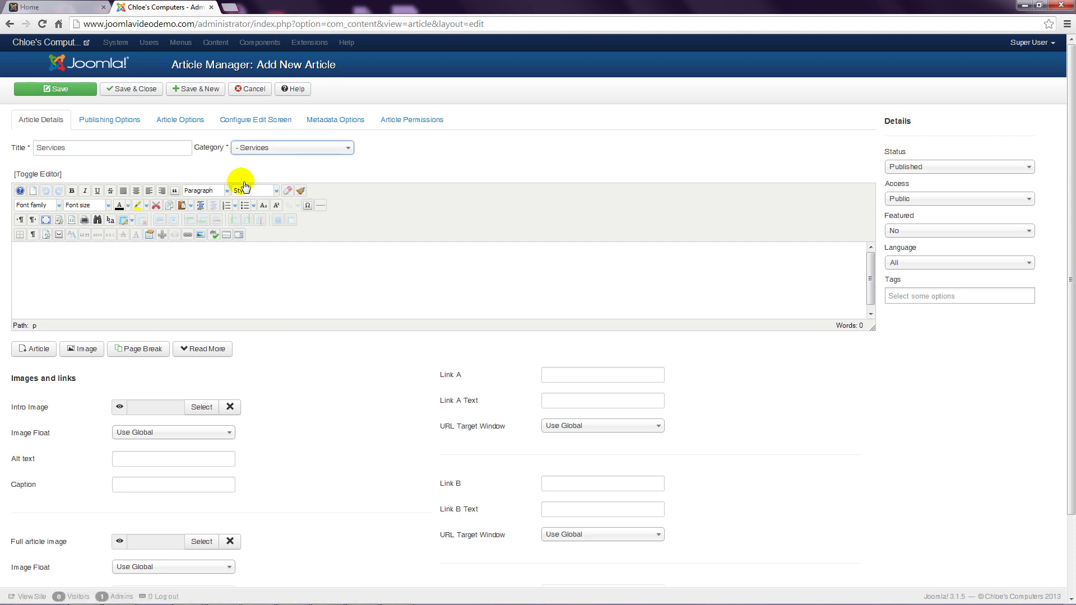
Enlarge the page to 150% and insert the copied text into the article body as plain text
click(73, 277)
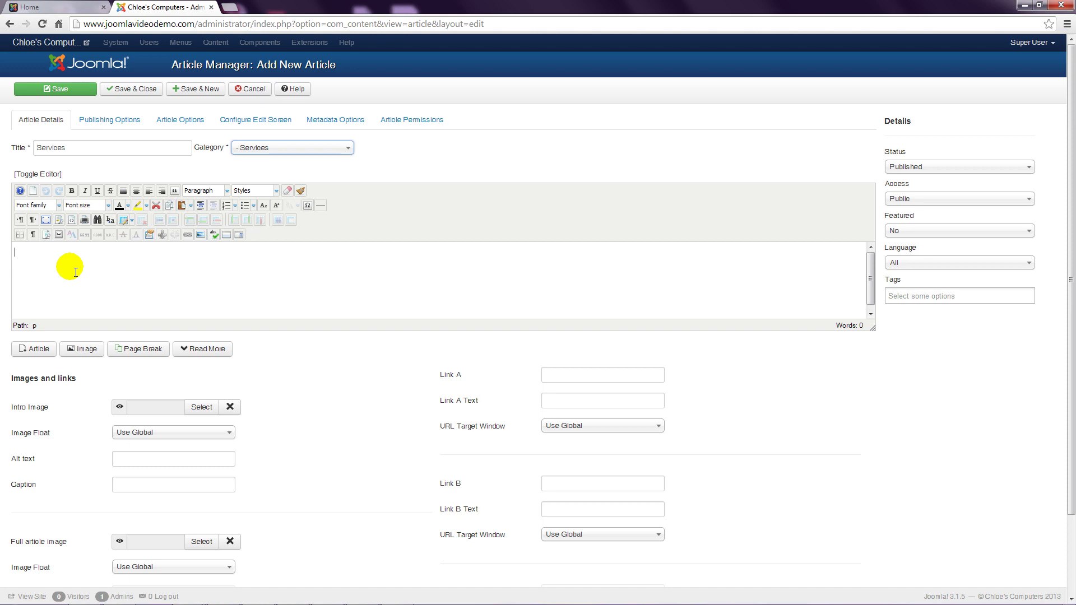
key(ctrl+plus)
key(ctrl+plus)
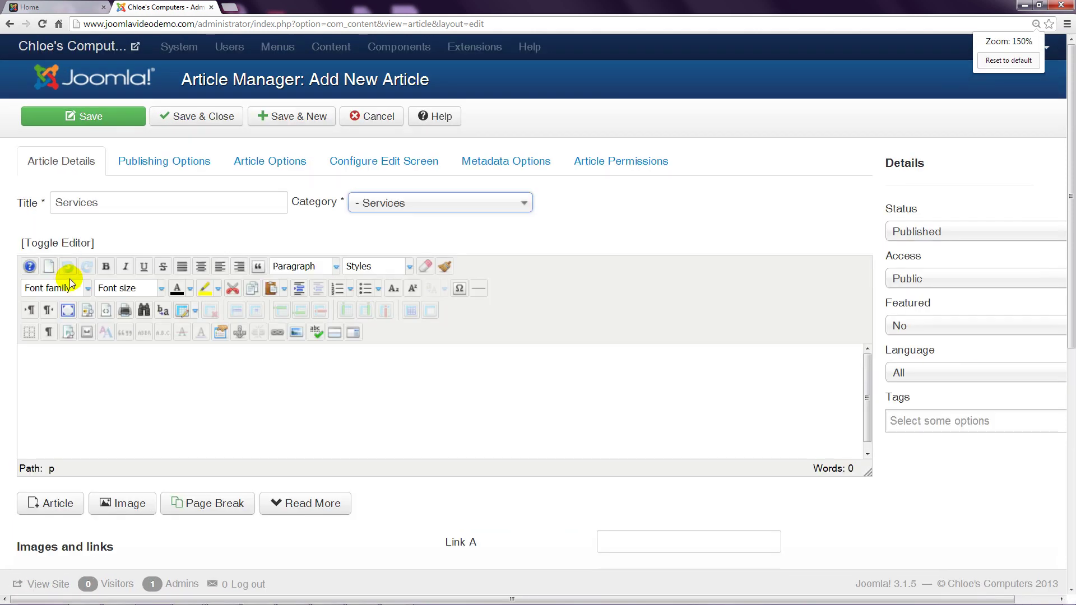
click(285, 289)
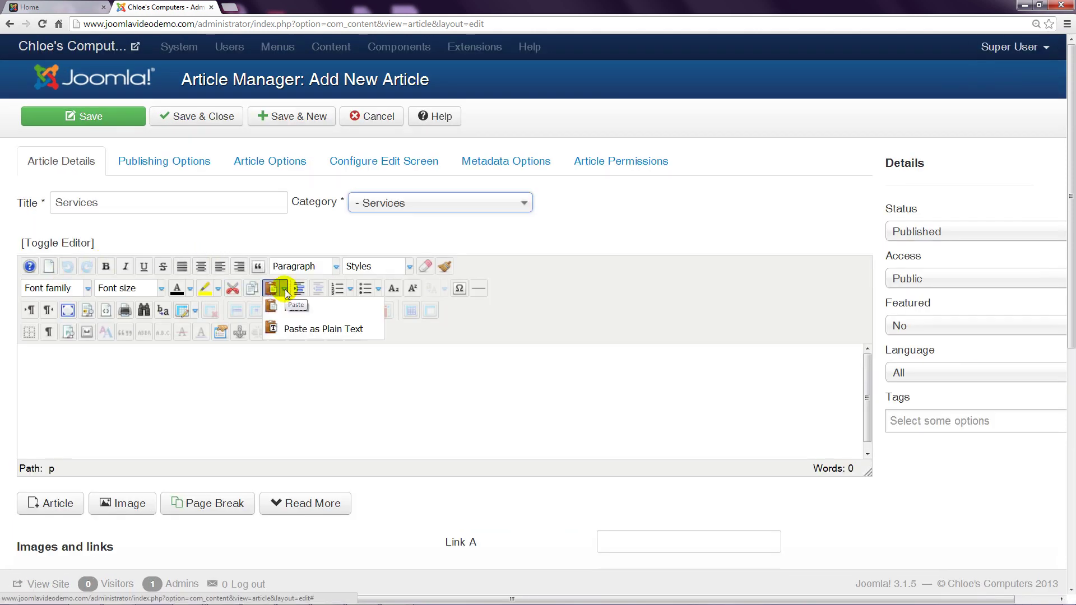
click(319, 330)
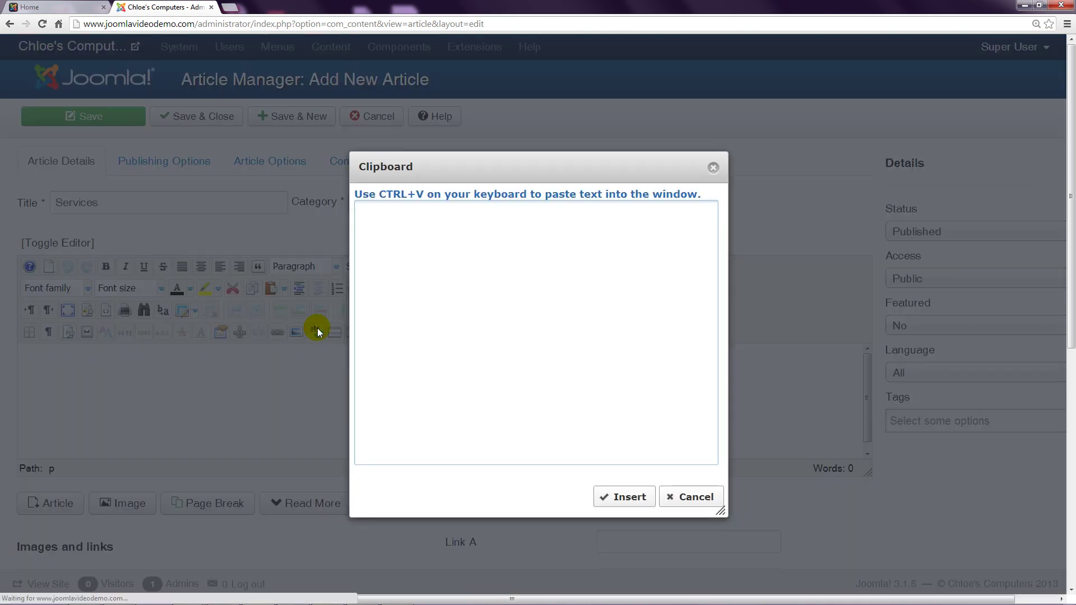
click(445, 307)
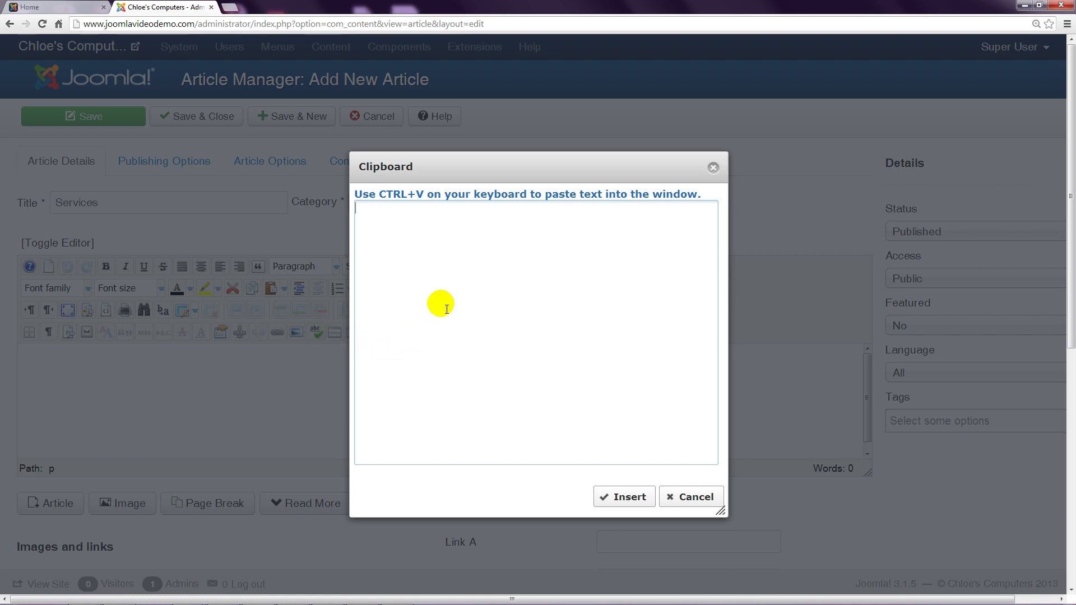
key(ctrl+v)
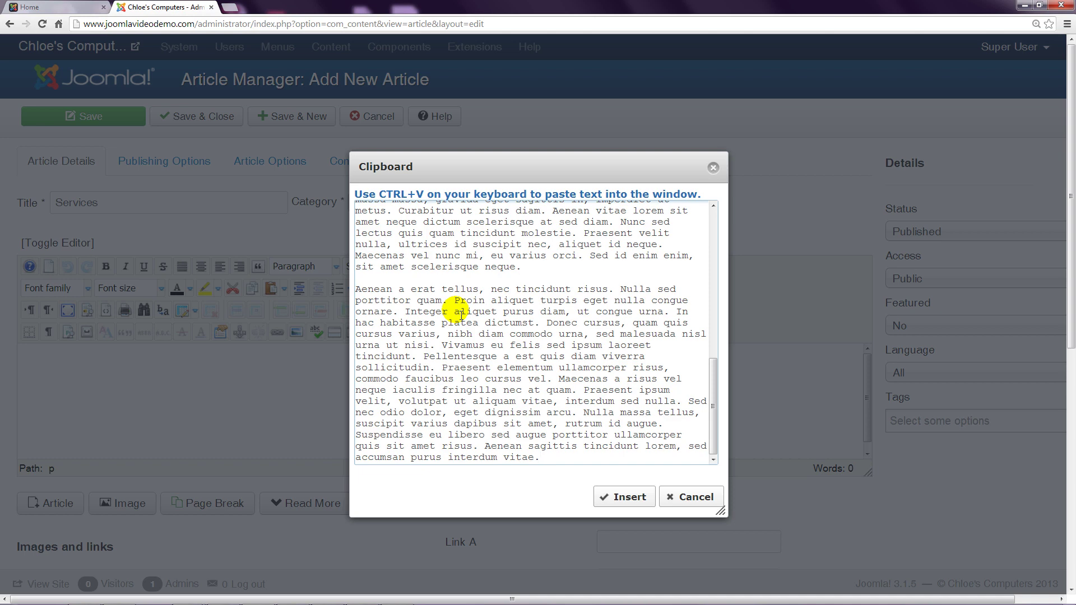
click(621, 497)
click(620, 497)
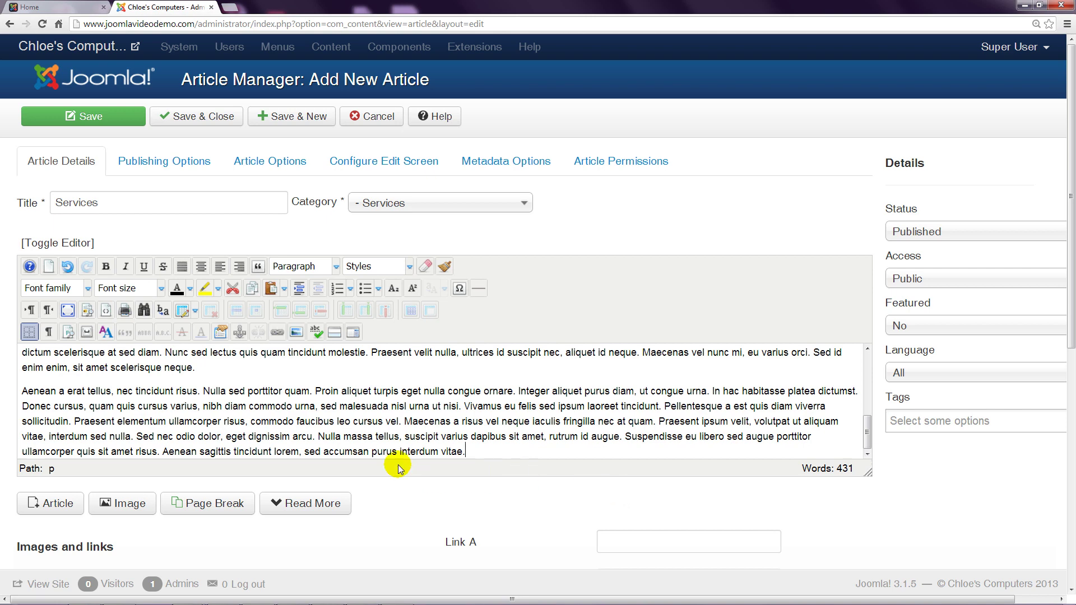
Try to format the Repairs line at the start of the article as Heading 2
scroll(313, 393, up, 10)
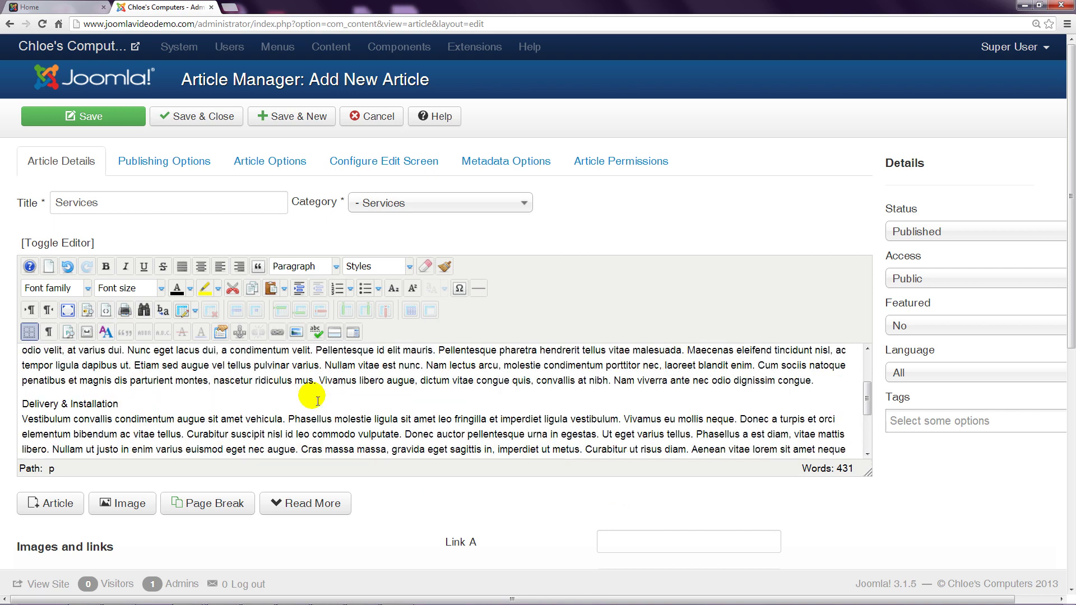
double_click(42, 360)
click(336, 267)
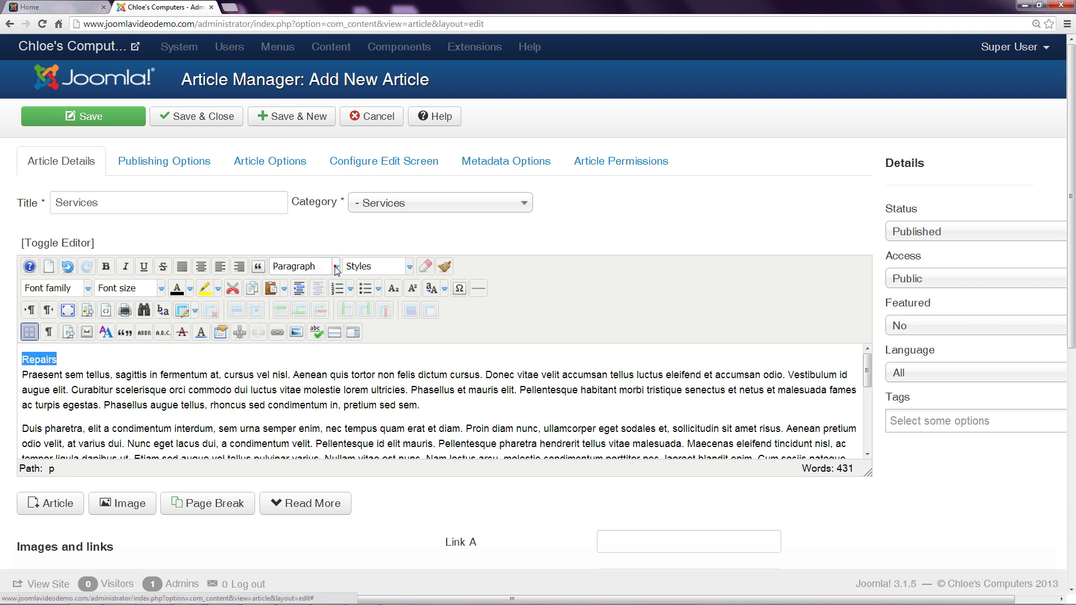
click(409, 268)
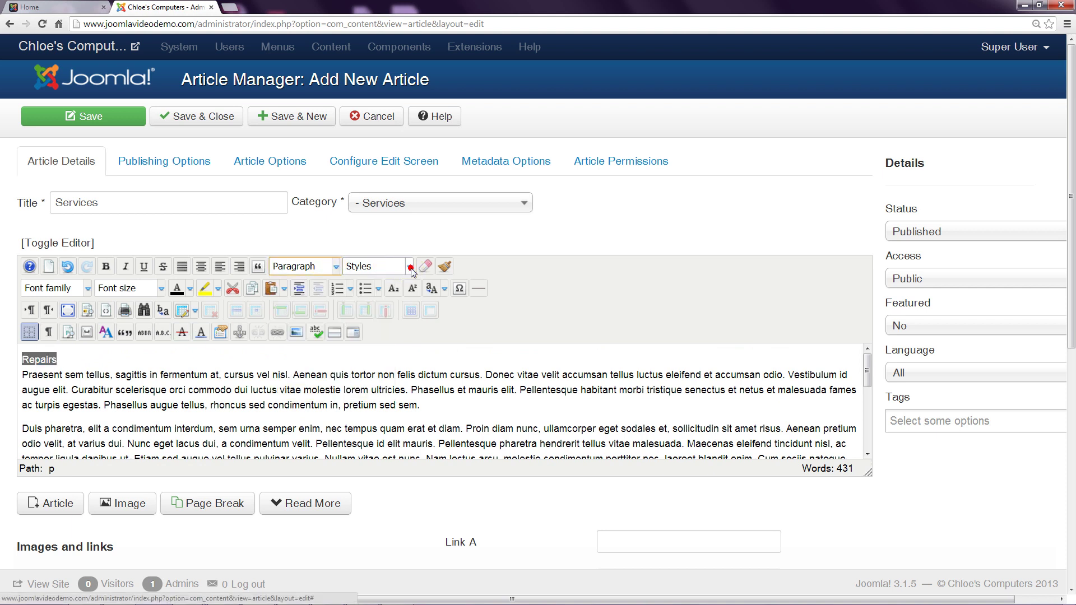
click(409, 268)
click(336, 267)
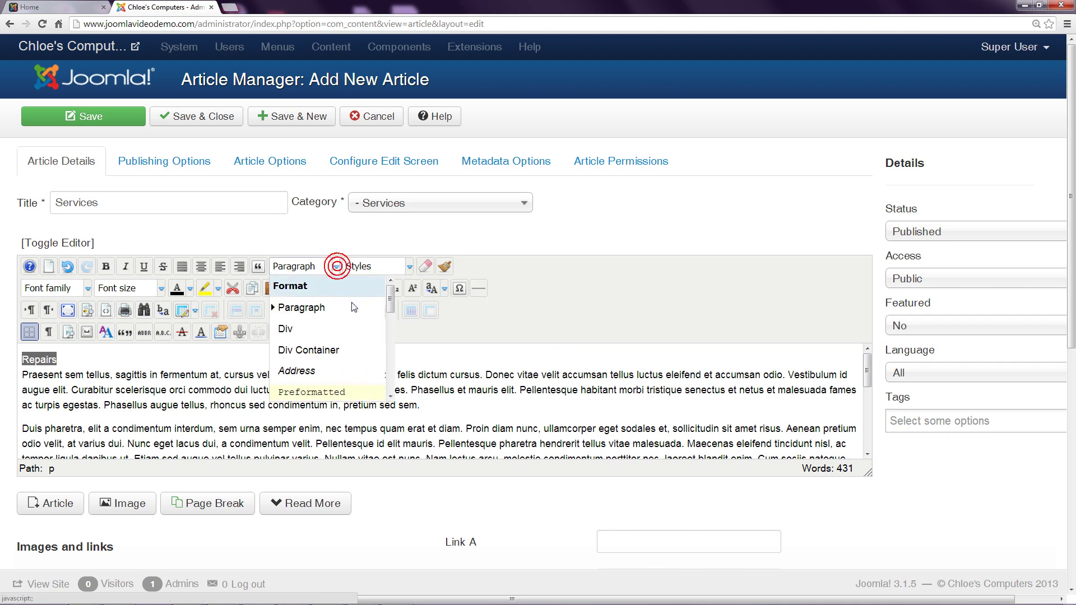
scroll(388, 328, down, 3)
scroll(388, 328, down, 2)
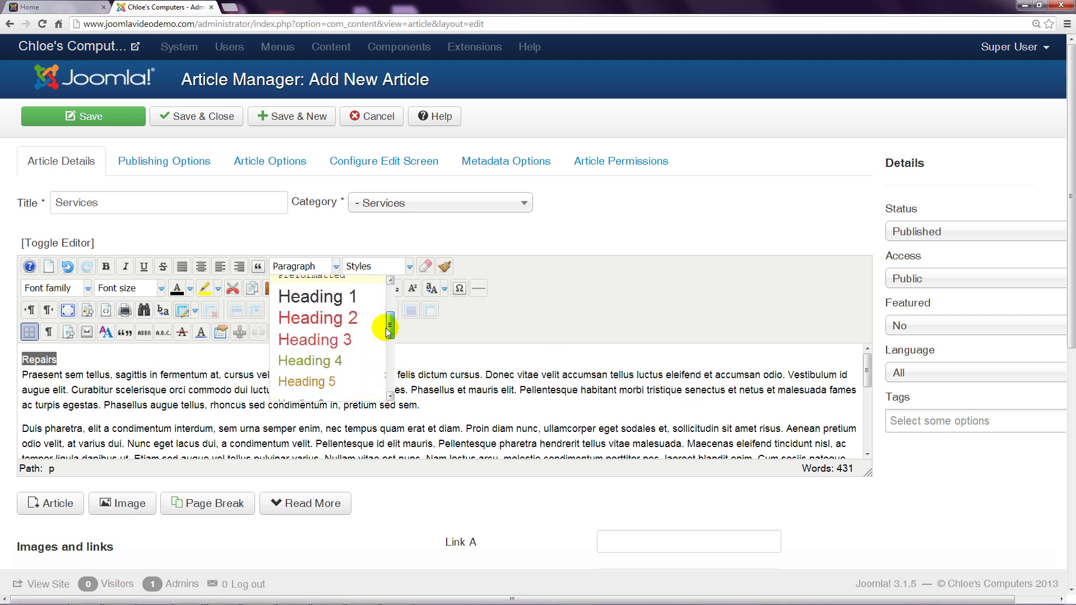
click(348, 313)
Split the Repairs line into its own paragraph and format it as Heading 2
click(67, 363)
key(Return)
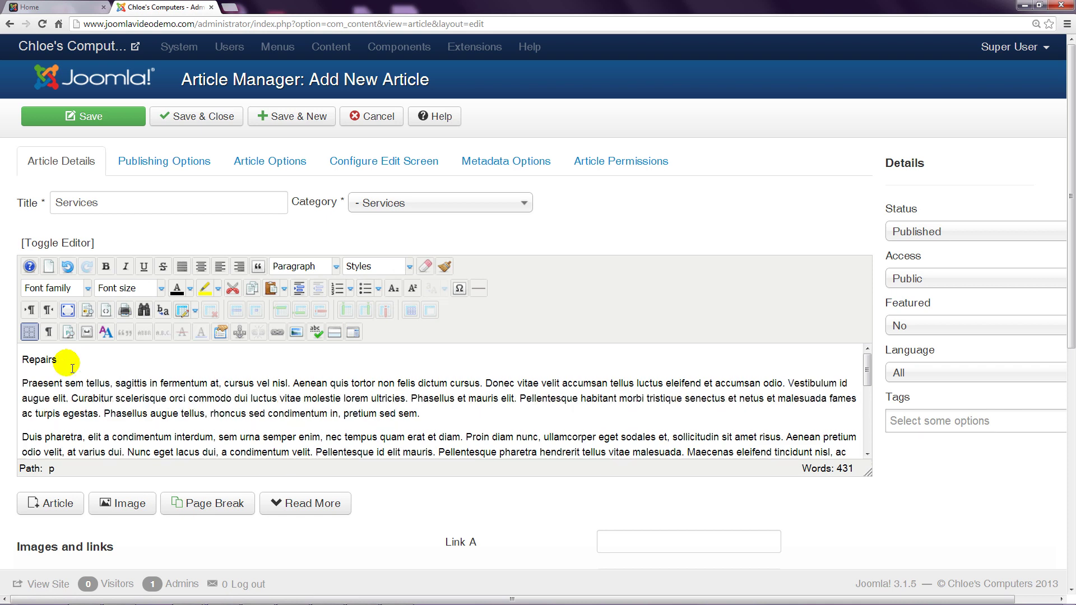
click(50, 367)
double_click(51, 364)
click(331, 267)
click(323, 318)
click(216, 377)
Split the Delivery & Installation line into its own paragraph and format it as Heading 2
scroll(224, 379, down, 2)
scroll(224, 376, down, 1)
click(121, 357)
key(Delete)
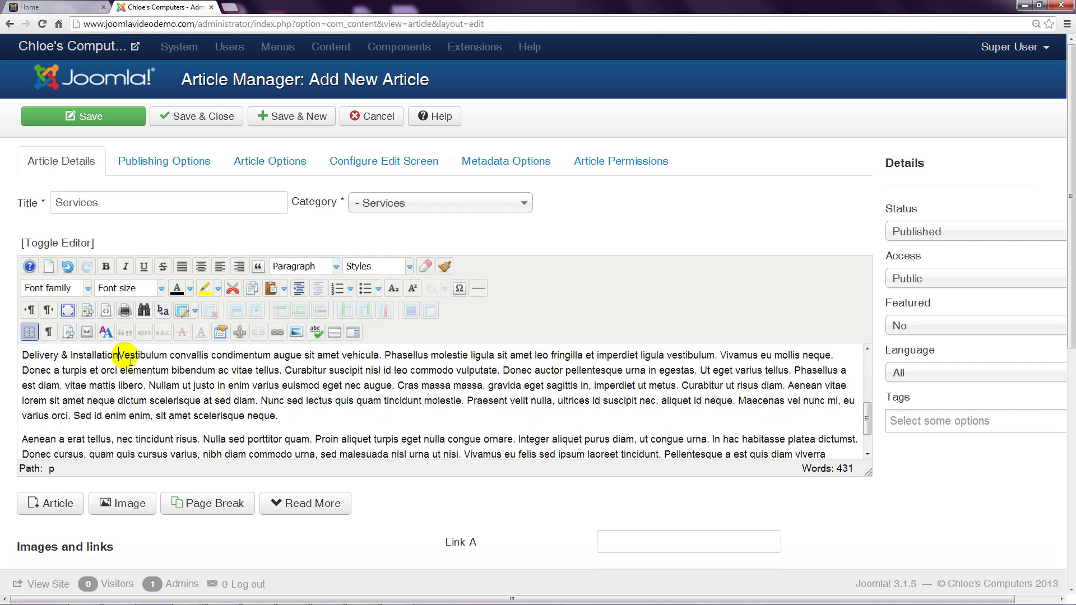
key(Return)
drag(130, 361, 13, 355)
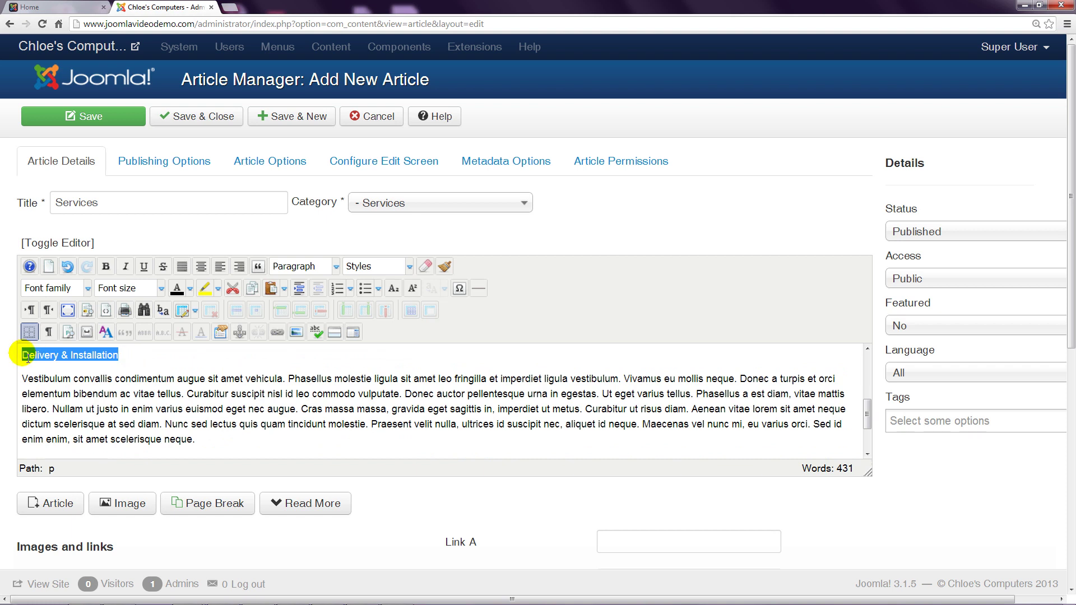
click(329, 267)
click(328, 319)
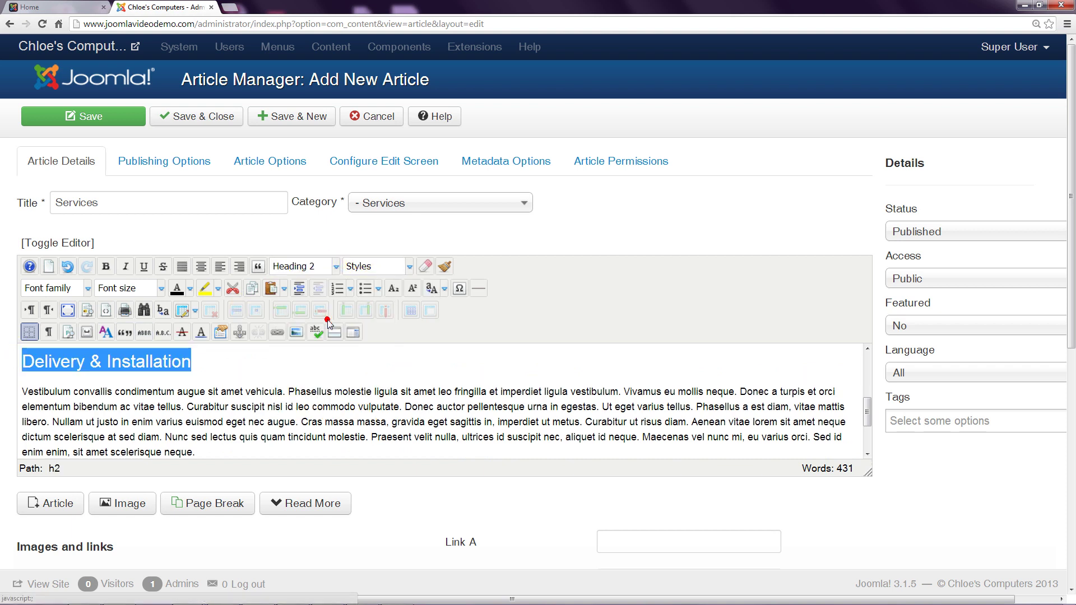
click(221, 365)
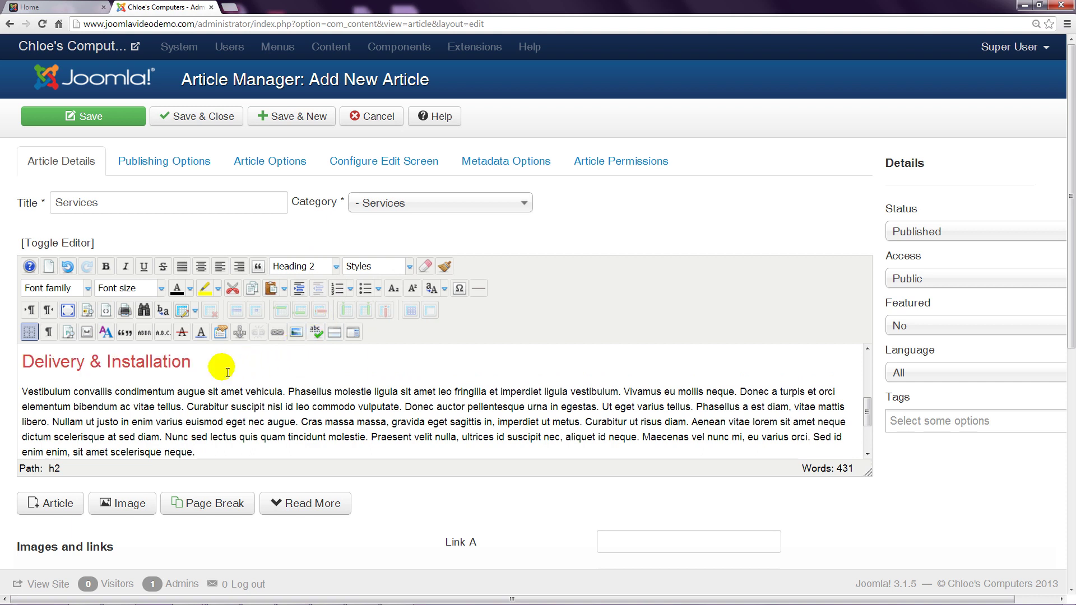
Save and close the Services article and reset the page zoom to its default
click(205, 121)
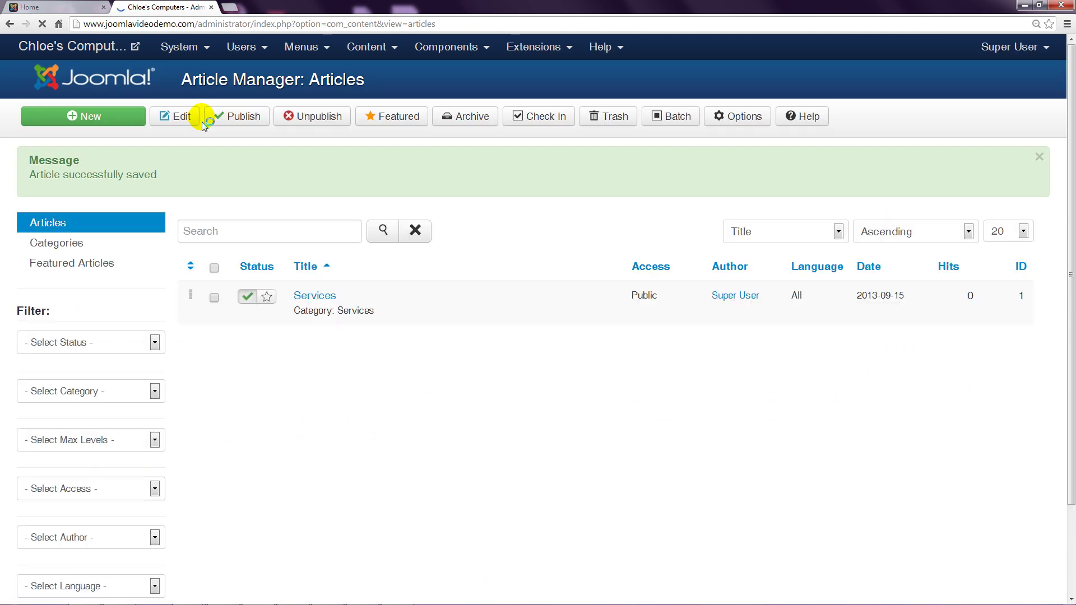
key(ctrl+0)
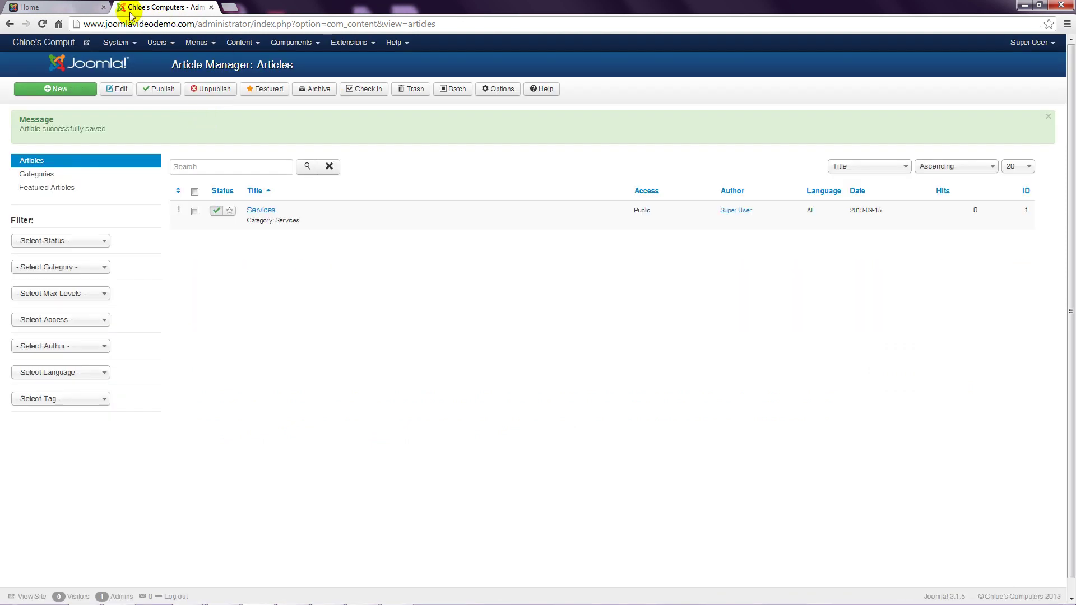
Switch to the public site and reload its home page to check whether the new article appears
click(90, 7)
click(315, 82)
click(315, 82)
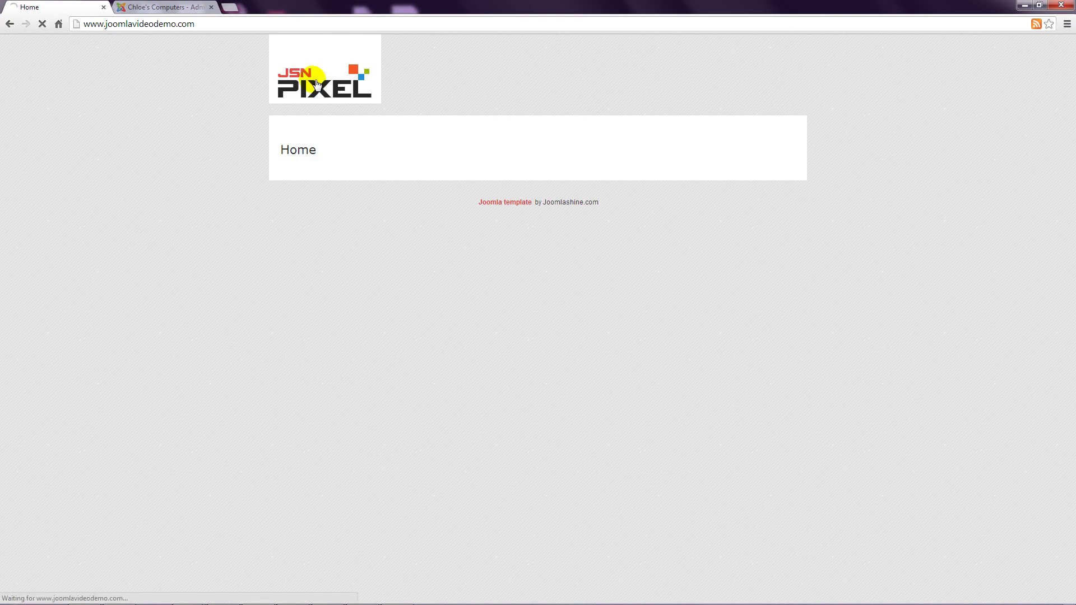
click(315, 82)
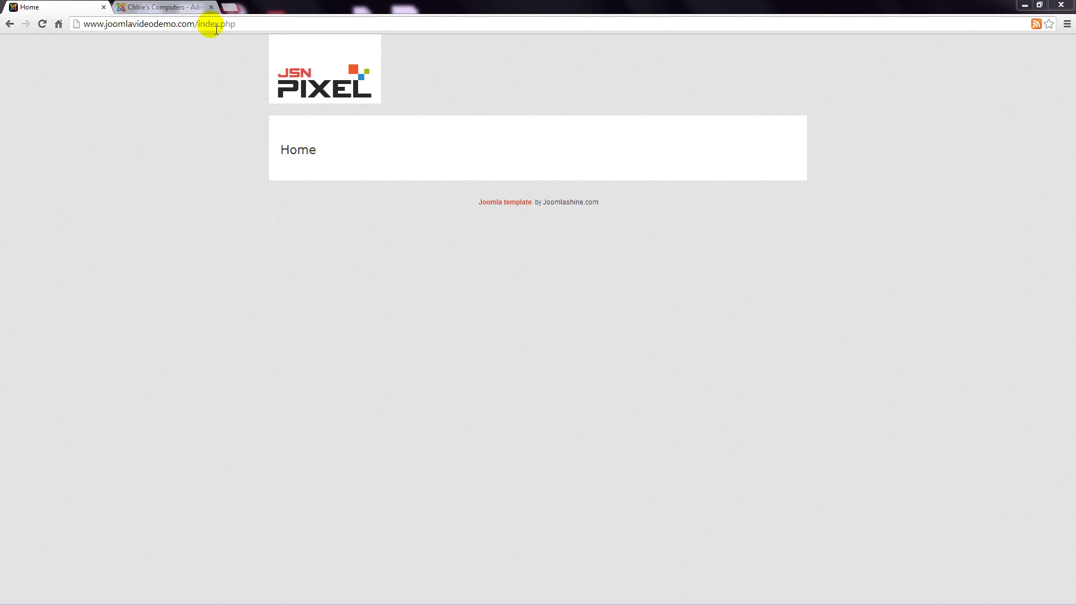
Switch to the Joomla administrator and start a new Main Menu item with the Single Article menu item type
click(191, 8)
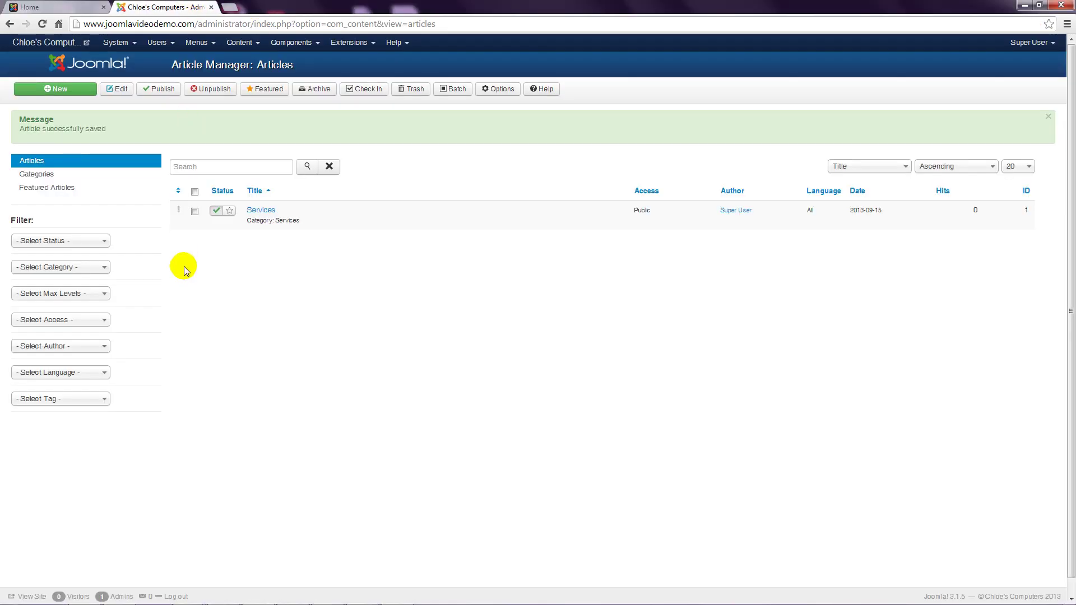
click(197, 49)
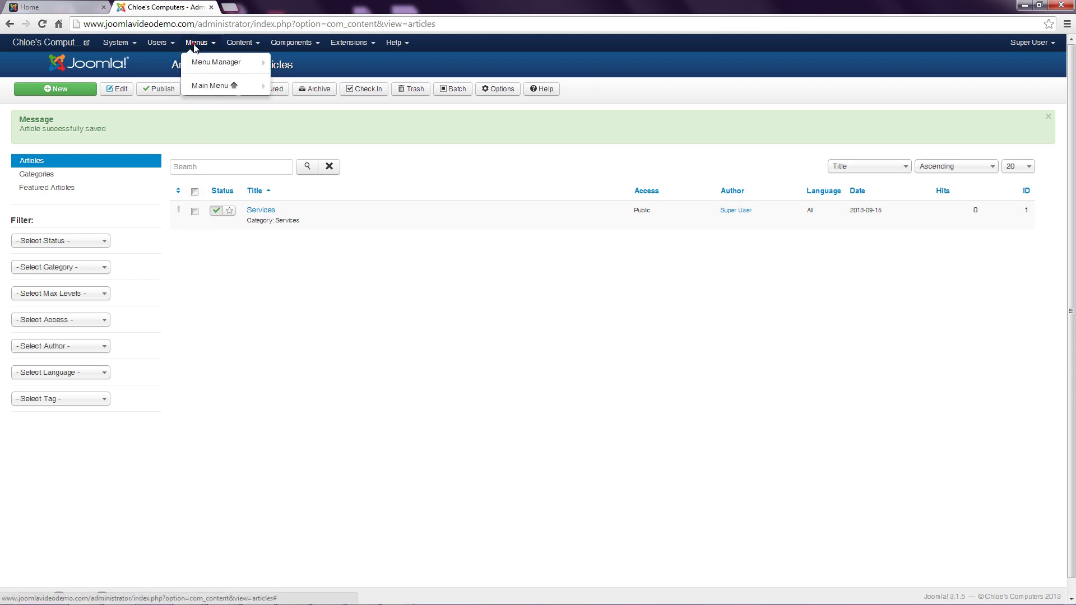
mouse_move(225, 86)
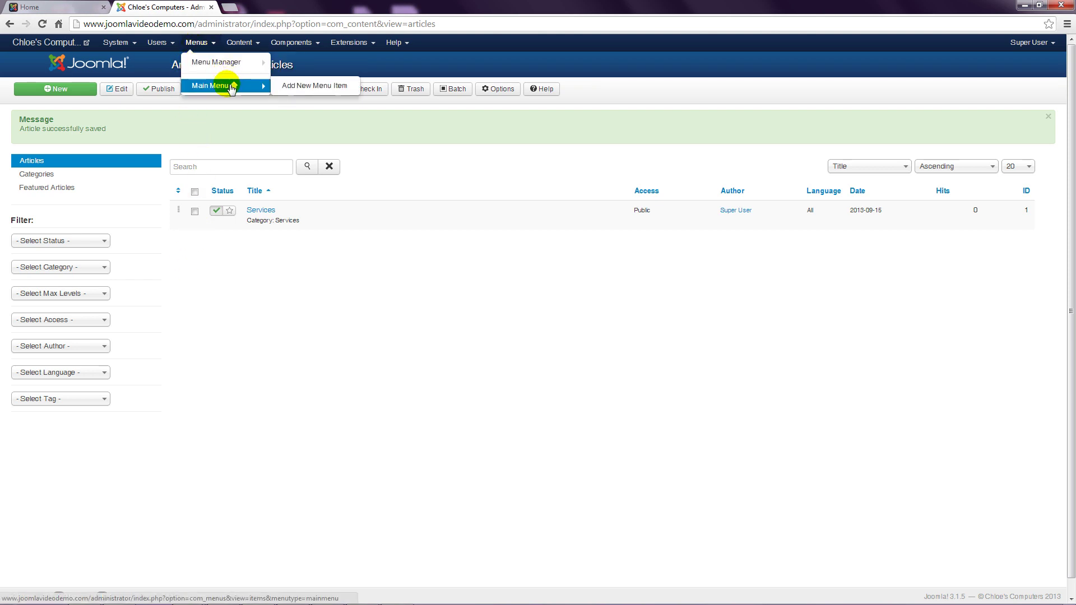
click(307, 87)
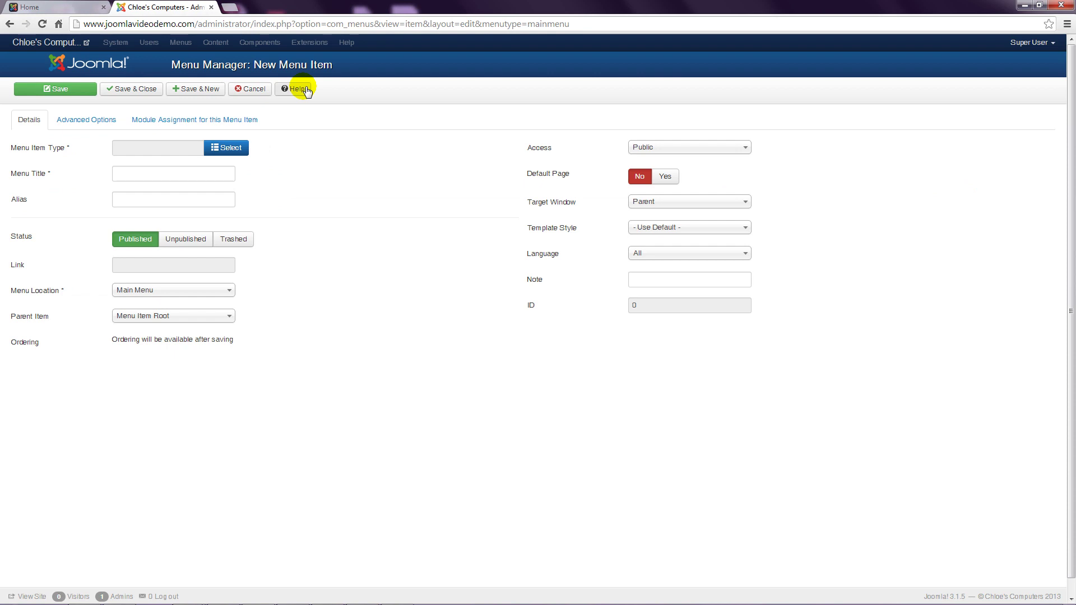
click(230, 150)
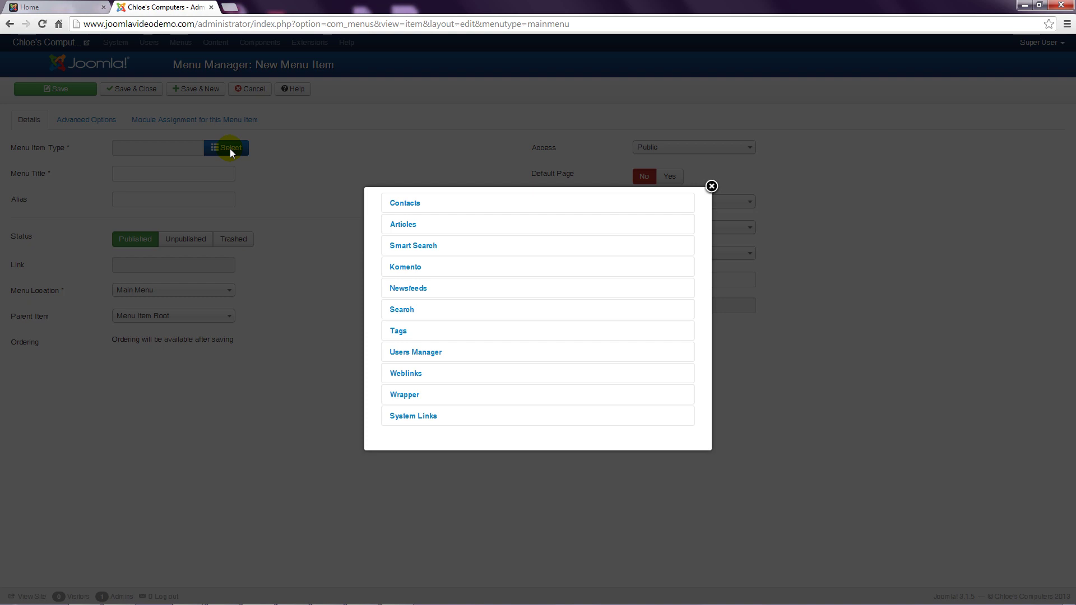
click(403, 224)
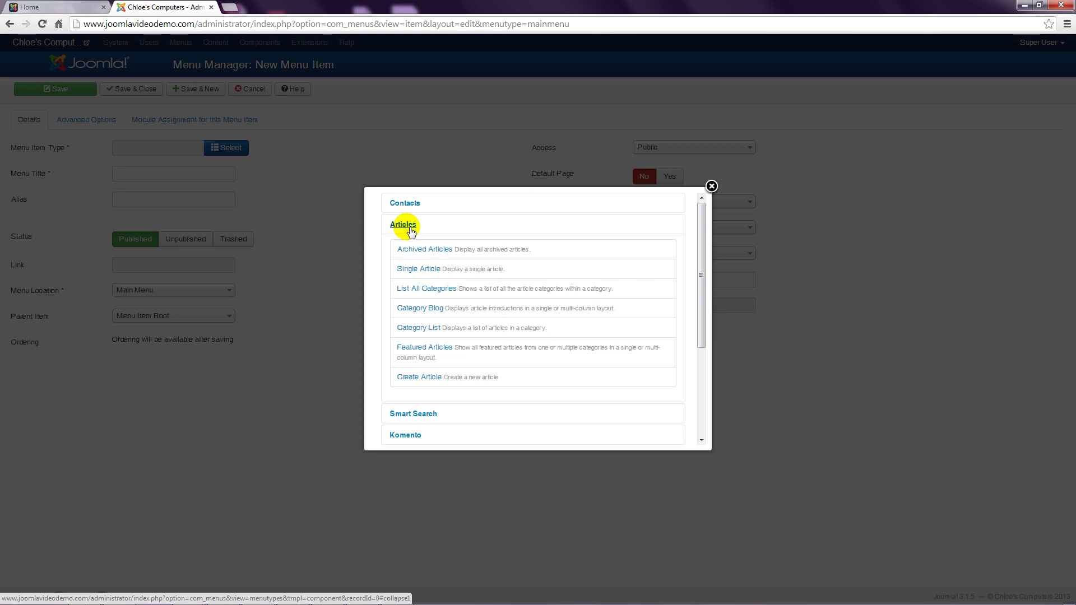
click(410, 268)
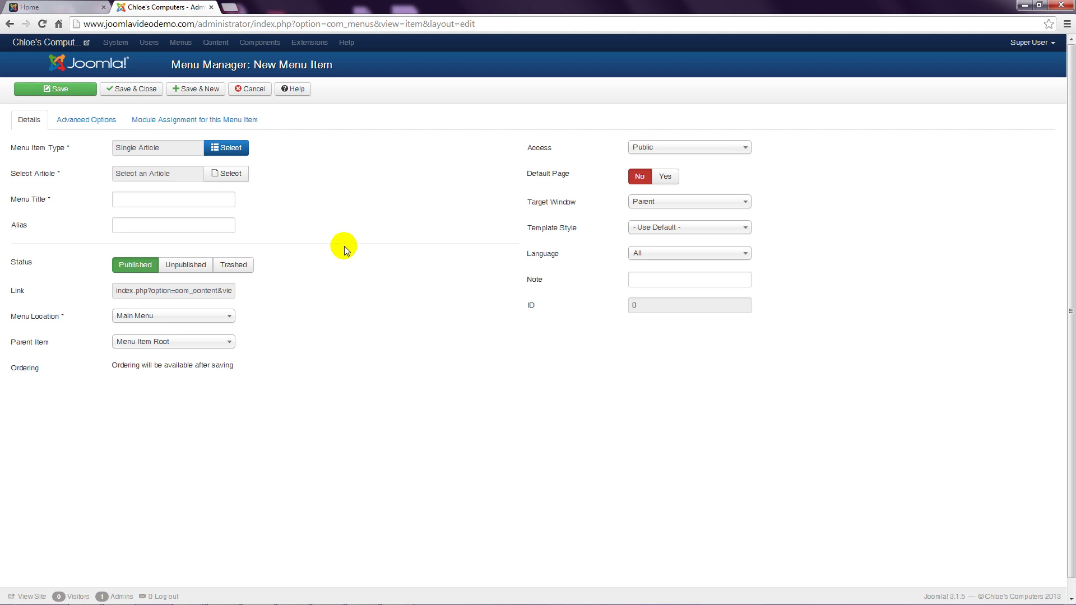
Assign the Services article to the menu item, title it Services, and save and close it
click(228, 176)
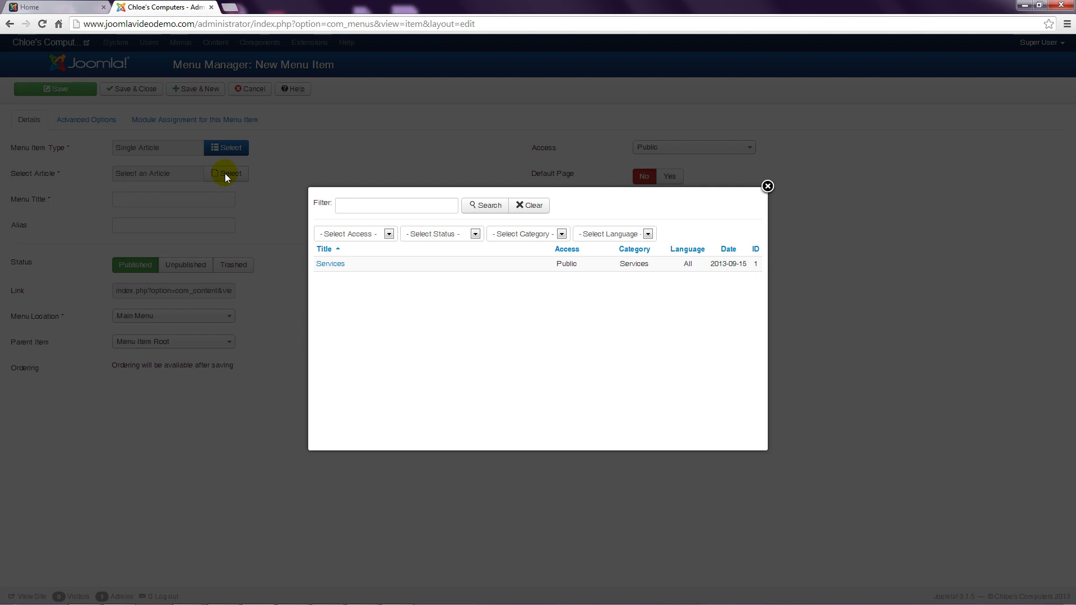
click(333, 264)
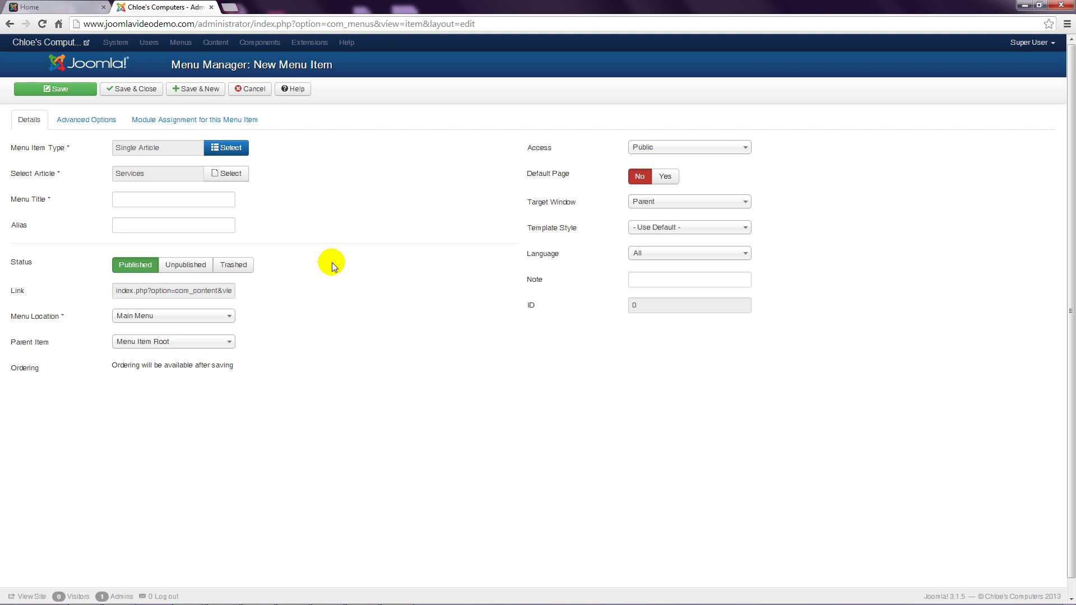
click(143, 203)
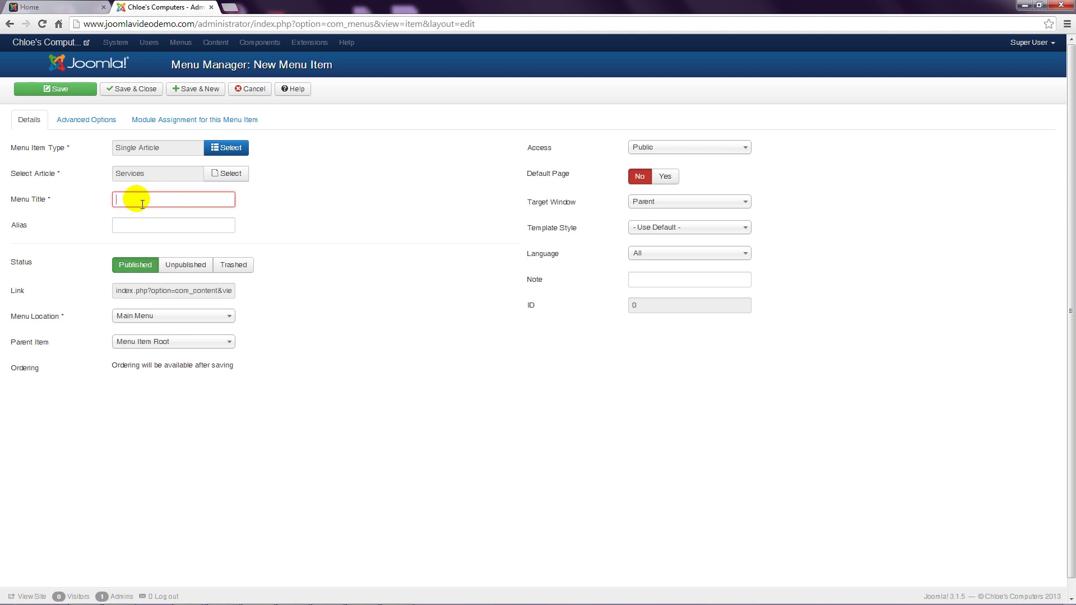
text(Services)
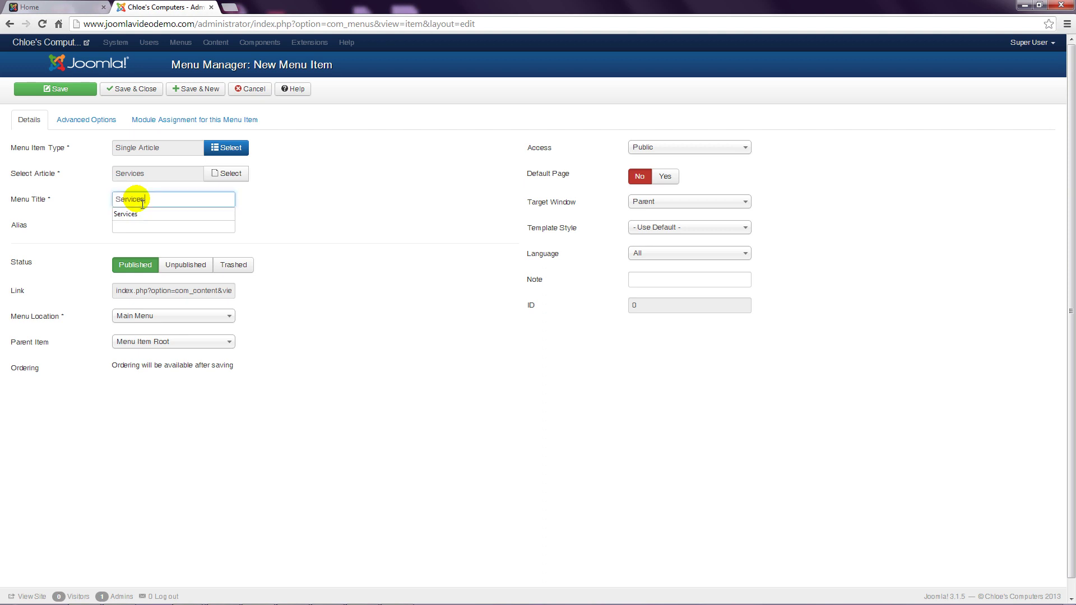
click(302, 217)
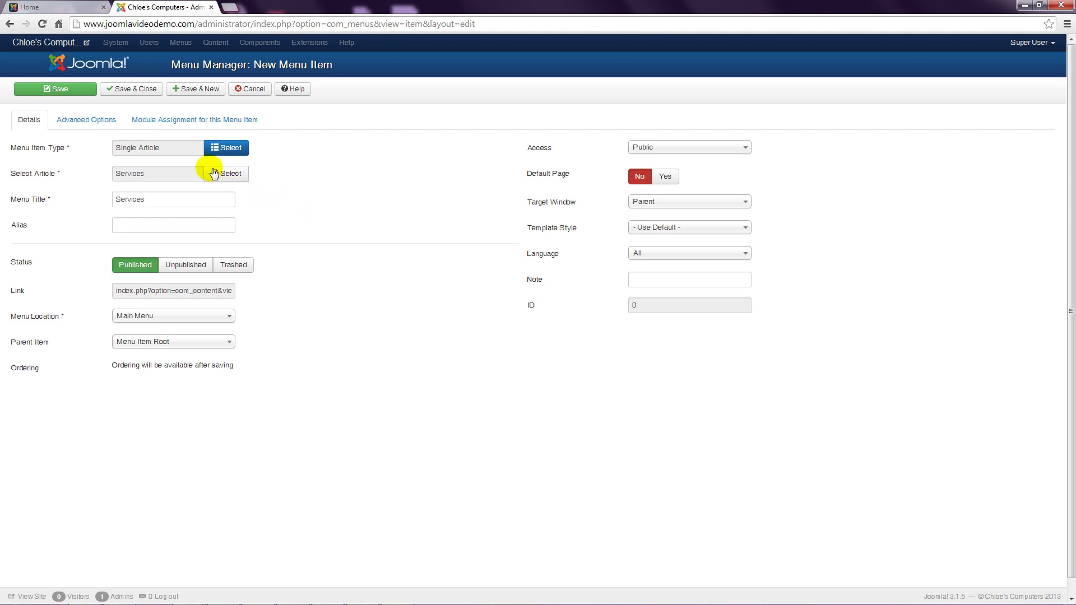
click(136, 90)
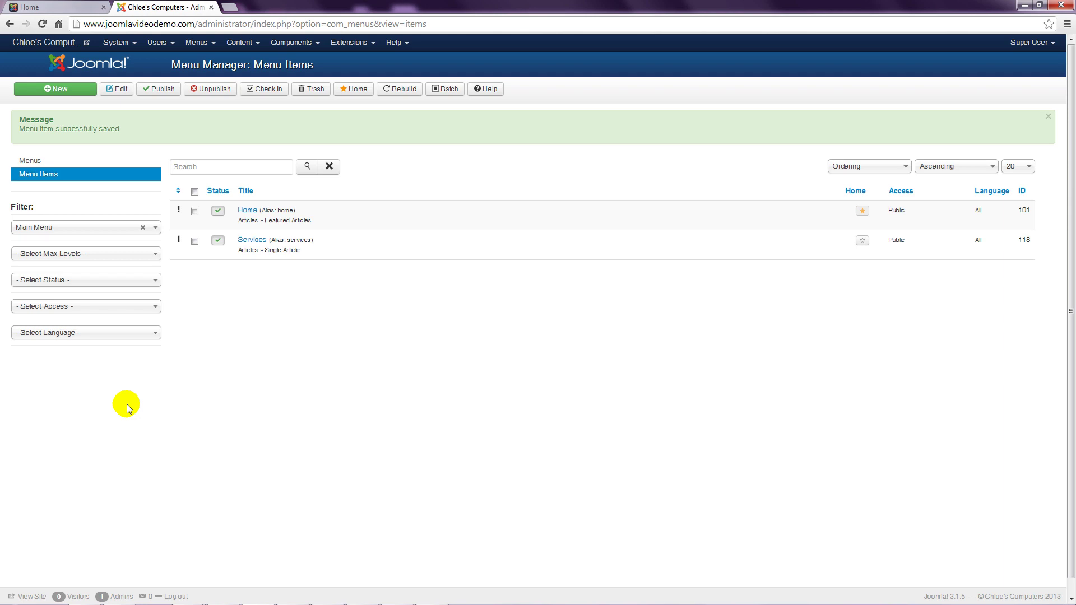
Switch to the JSN Pixel configuration manual in Adobe Reader and examine the module position diagram in its Layout section
key(alt+Tab)
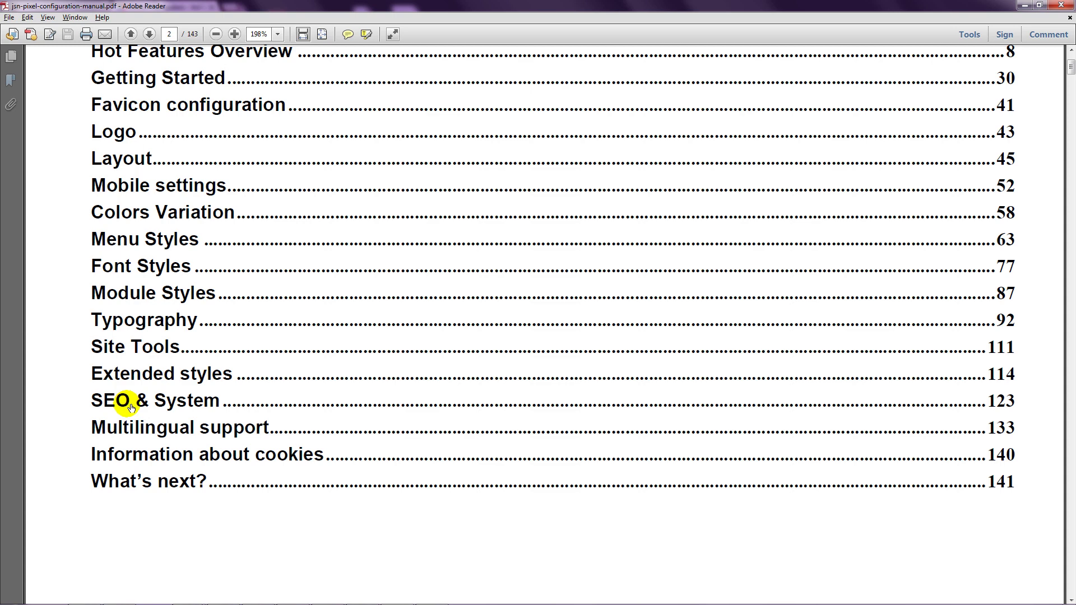
click(146, 162)
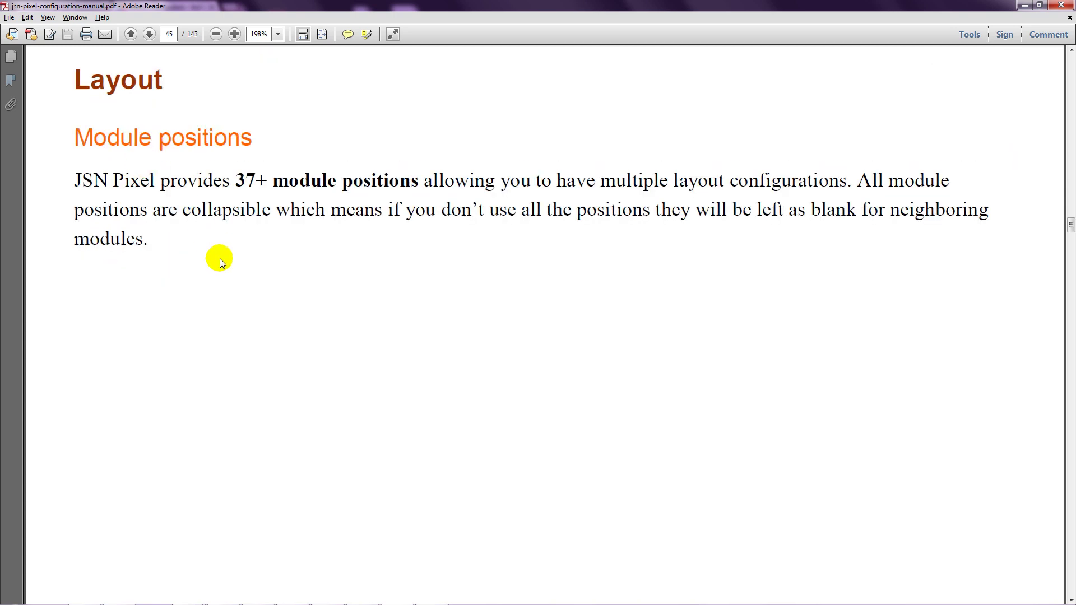
scroll(219, 261, down, 3)
scroll(219, 261, down, 2)
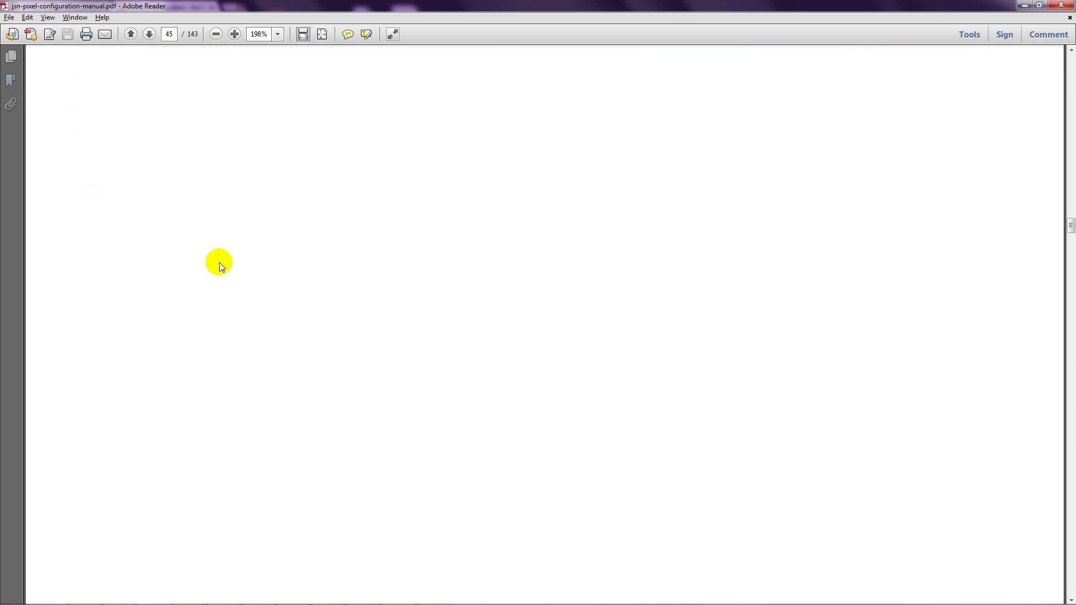
scroll(215, 287, down, 10)
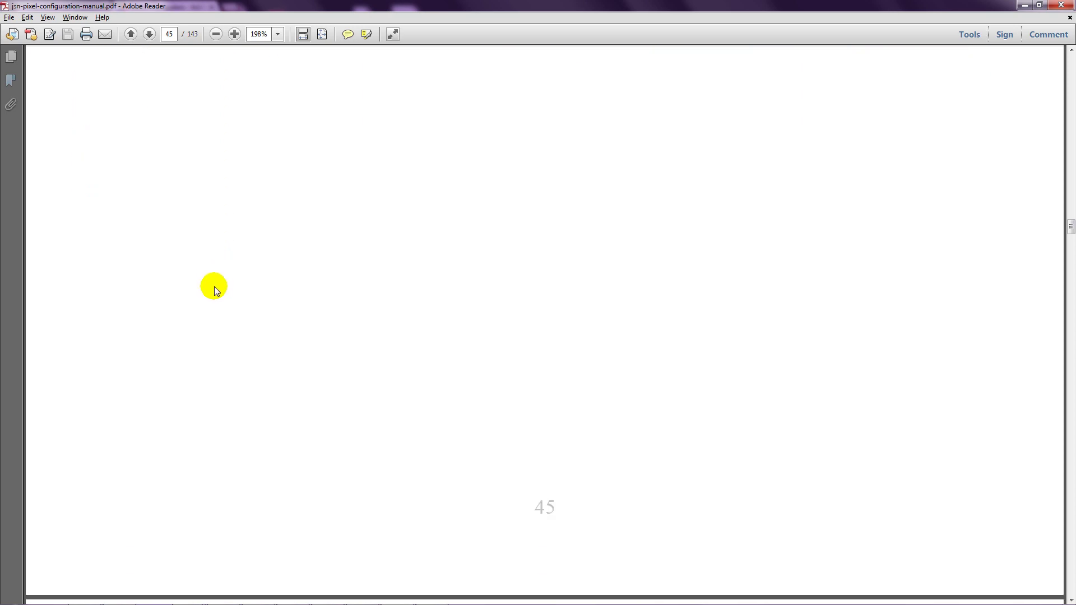
scroll(223, 298, down, 5)
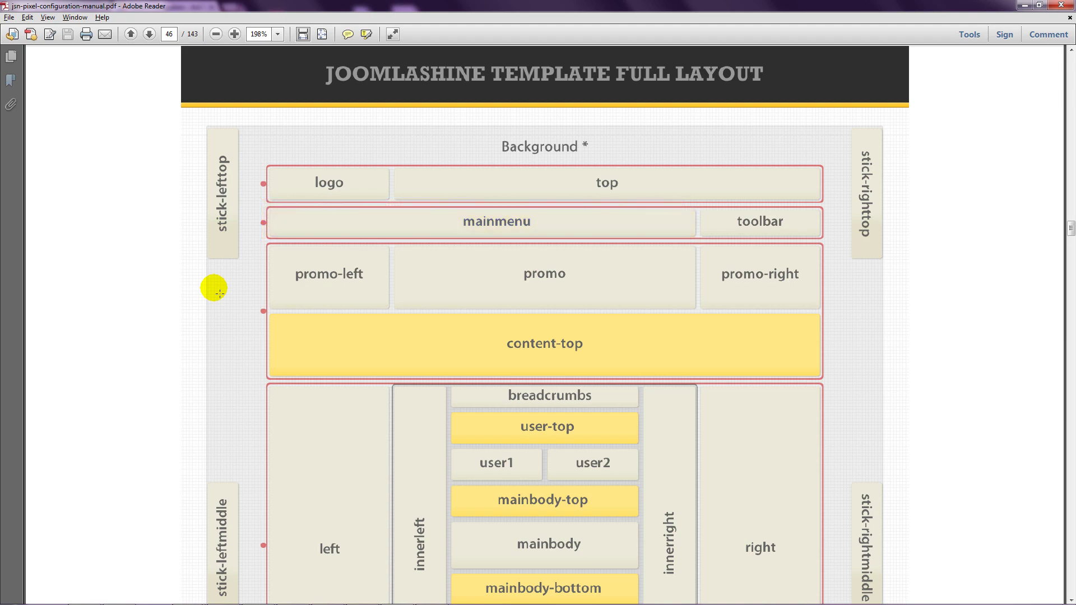
Back in the Joomla administrator, set the Main Menu module's position to Mainmenu [mainmenu], and save and close the module
key(alt+Tab)
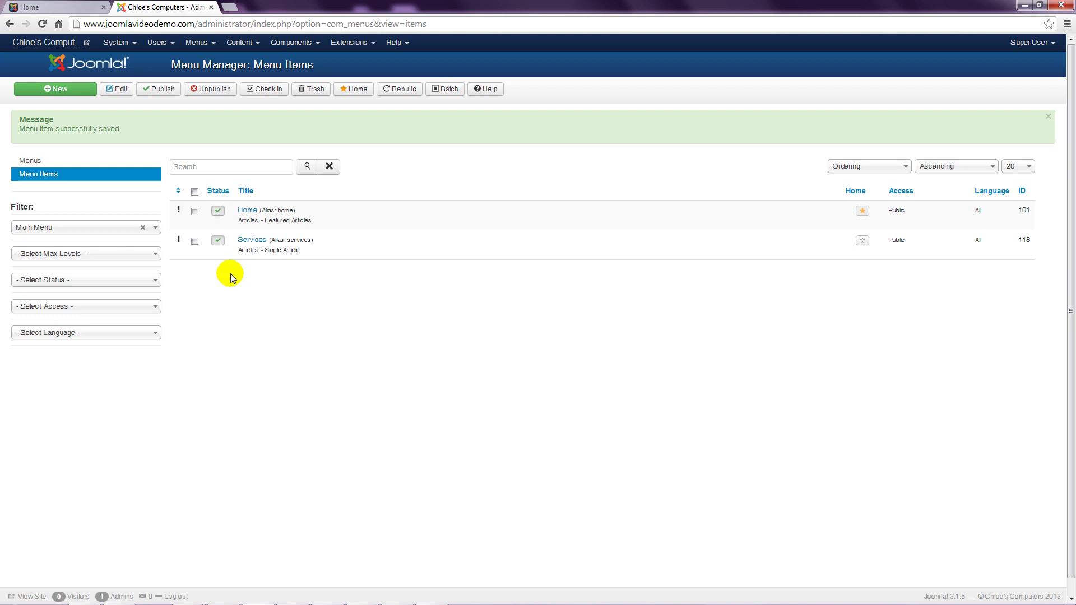
click(355, 45)
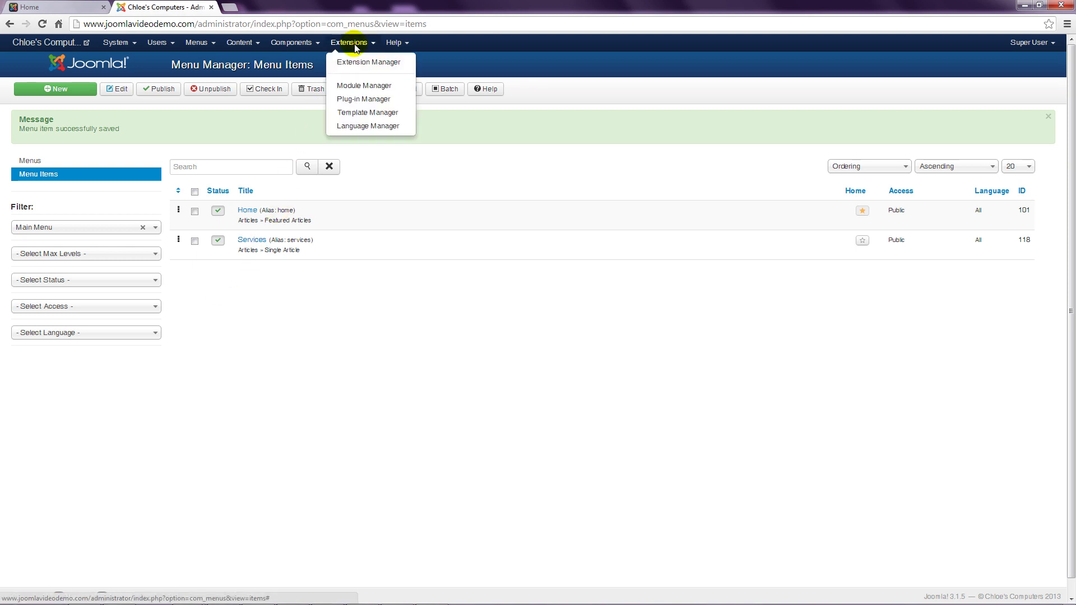
click(354, 85)
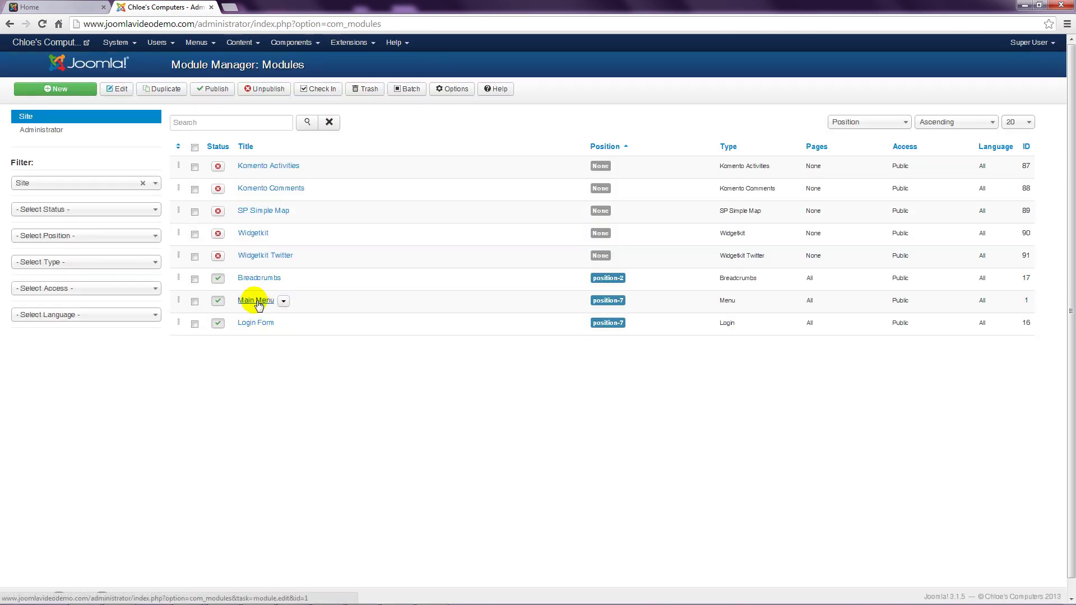
click(257, 301)
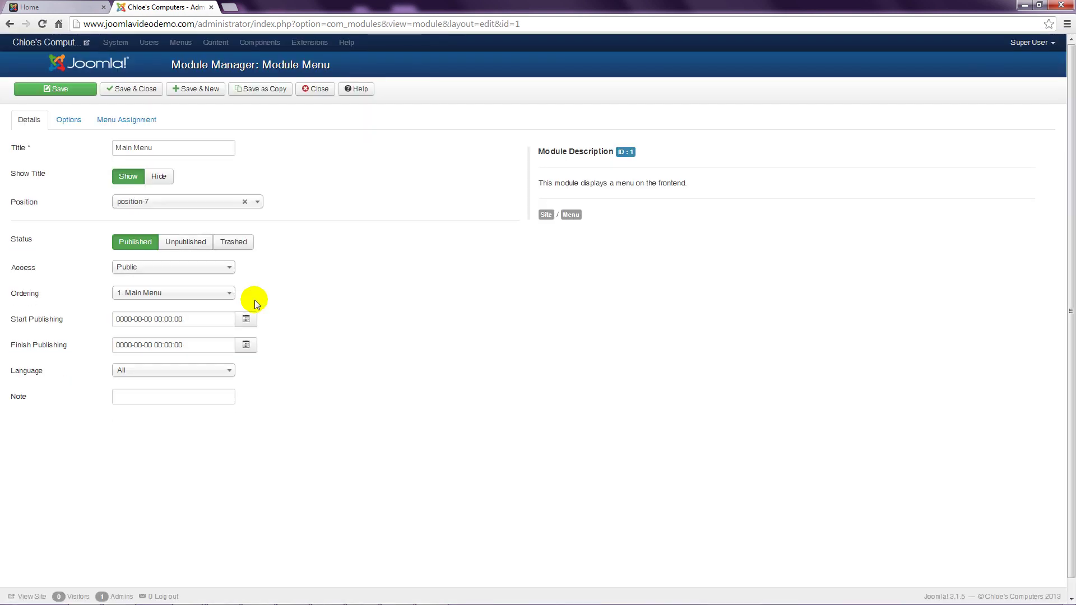
click(219, 205)
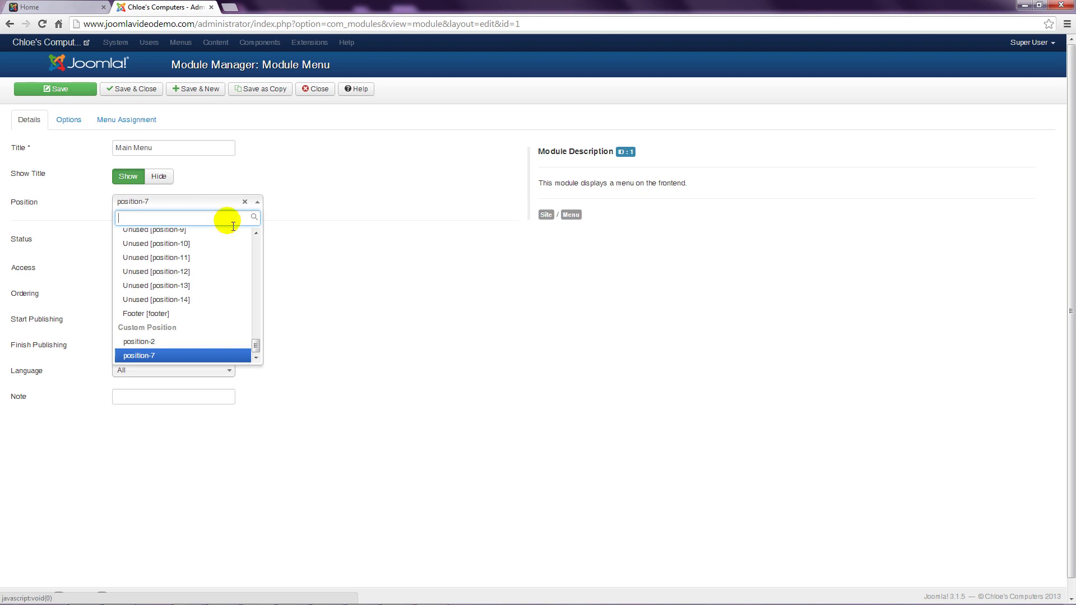
drag(256, 343, 264, 264)
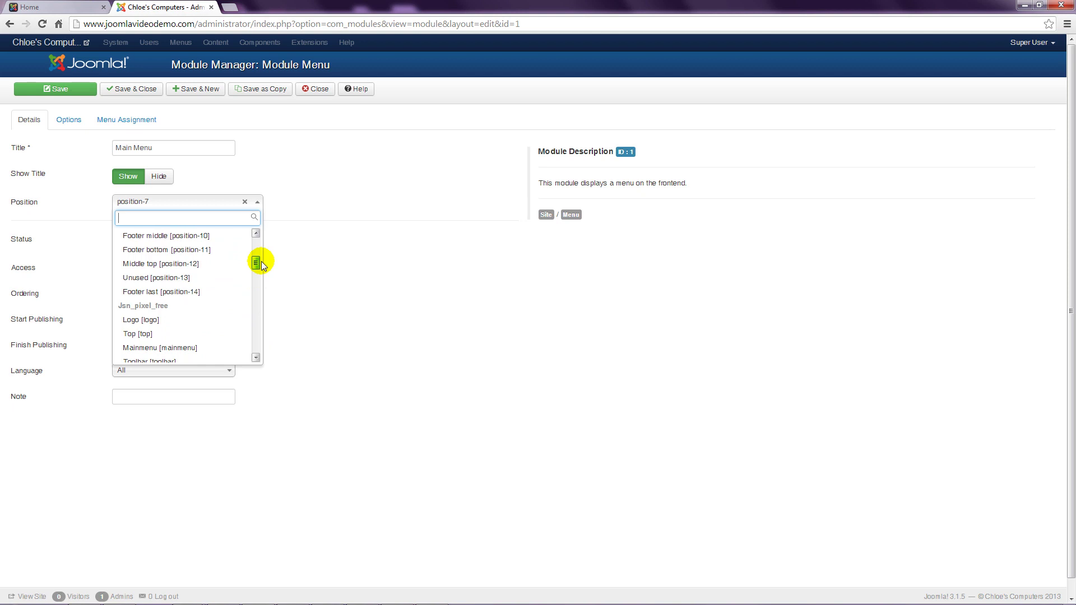
drag(261, 261, 260, 264)
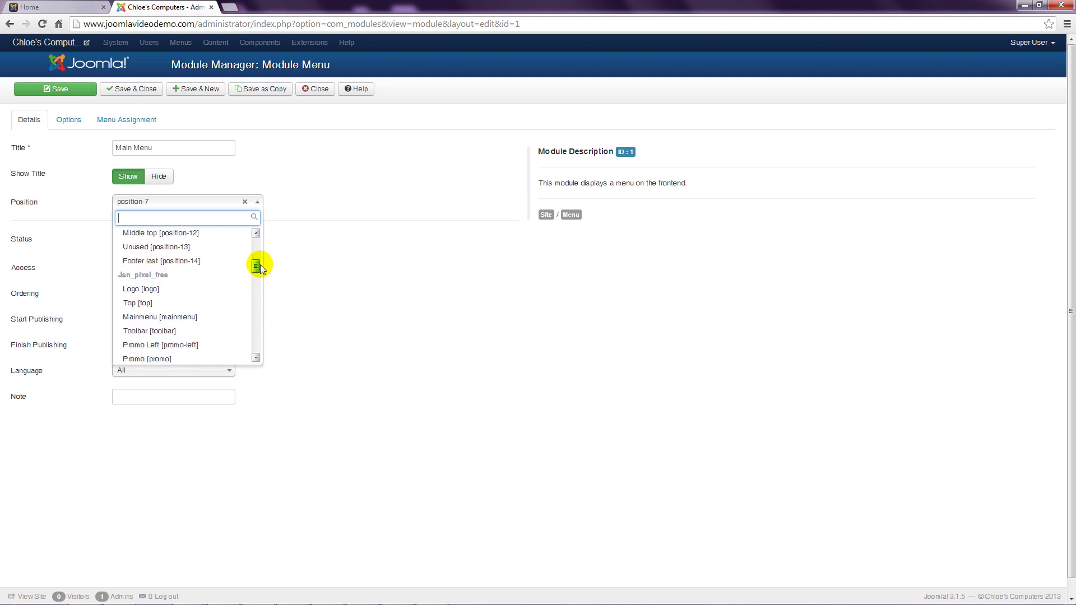
click(181, 320)
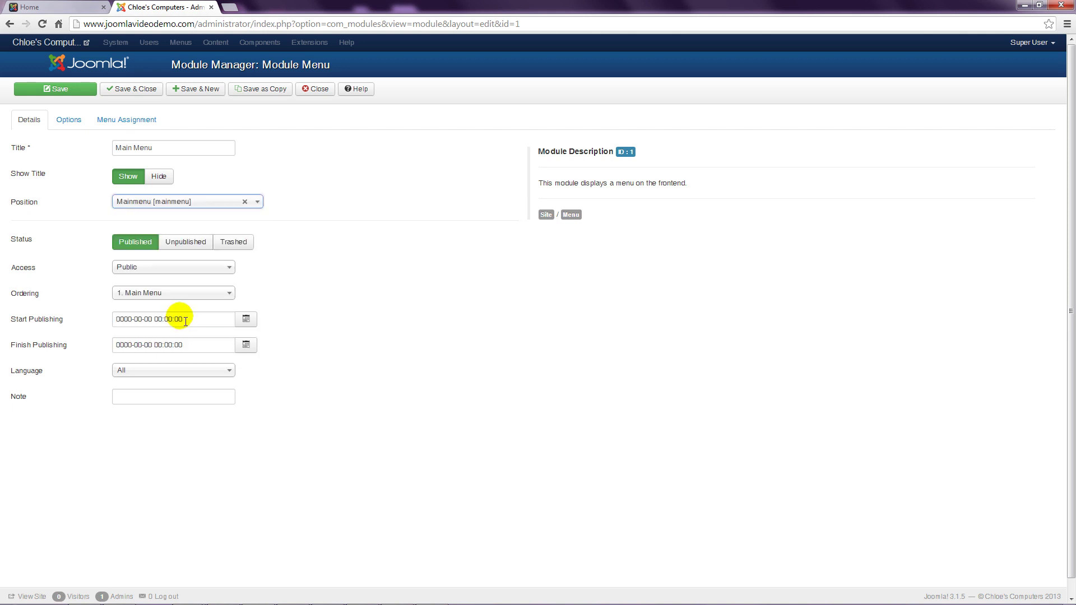
click(133, 89)
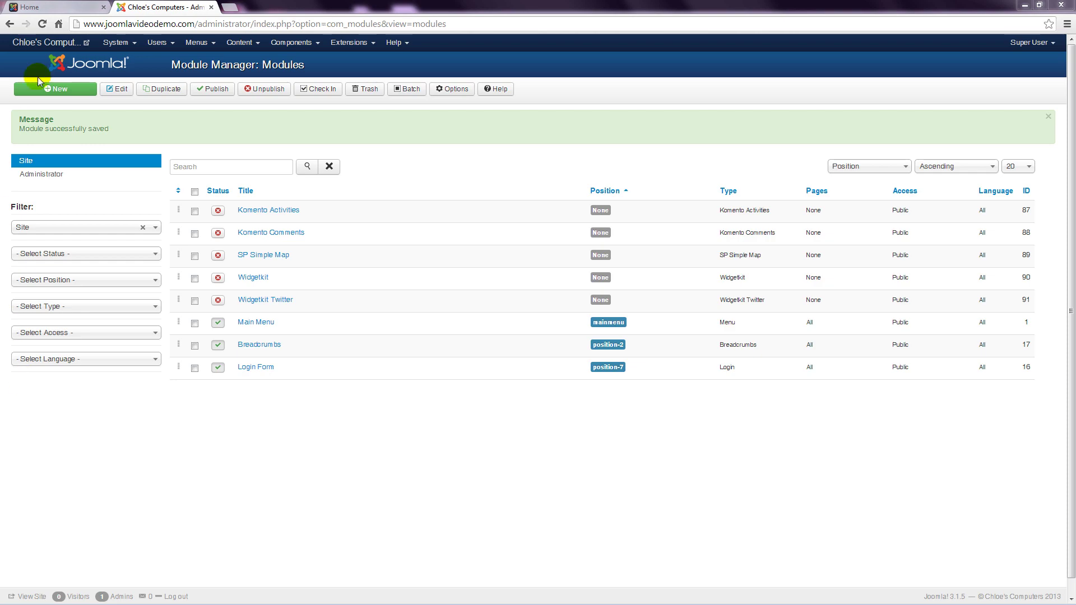
Reload the public site's home page and open the Services page from the main menu to check the article
click(72, 10)
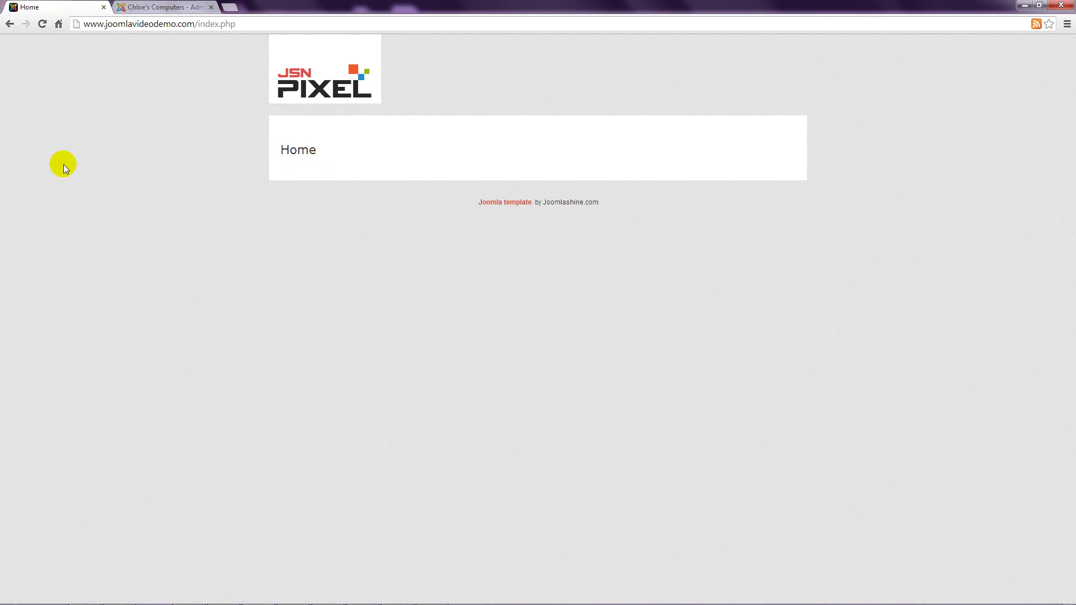
key(F5)
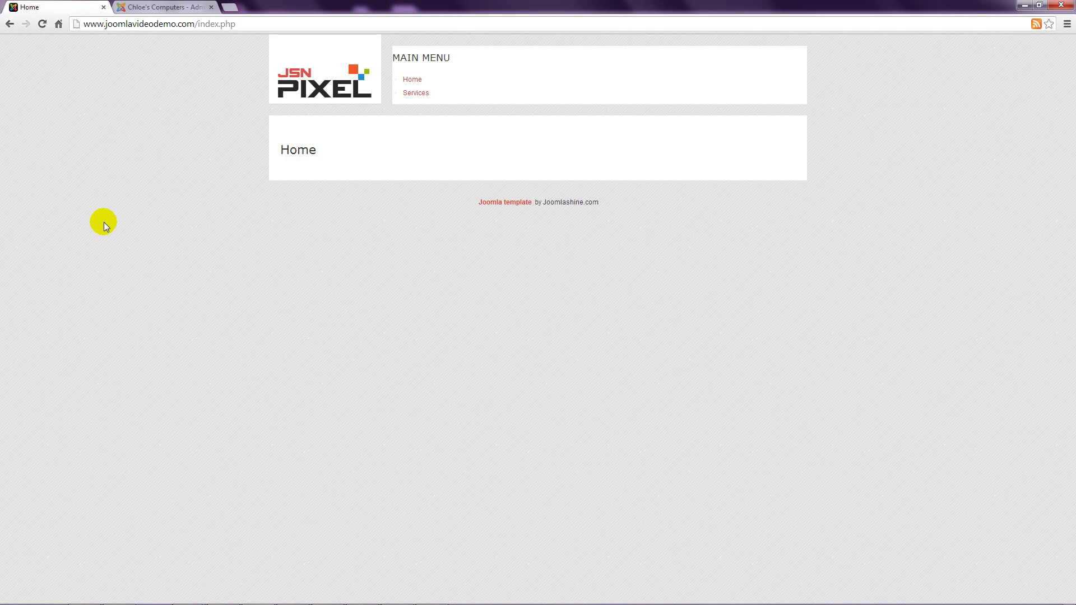
click(415, 94)
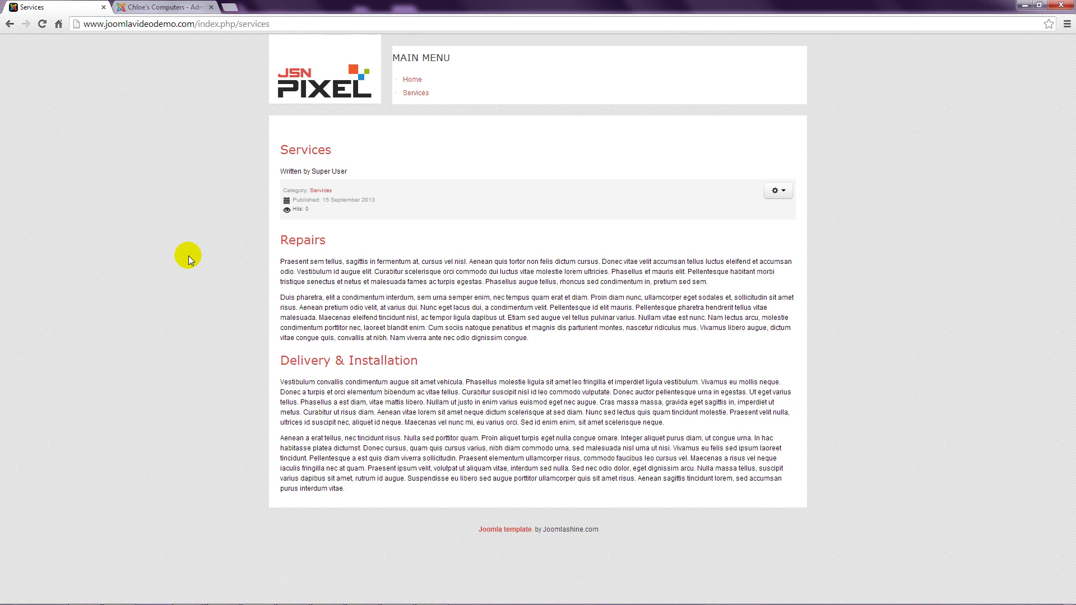
Return to the configuration manual in Adobe Reader and examine the Main Menu setup parameters in the Menu Styles section
key(alt+Tab)
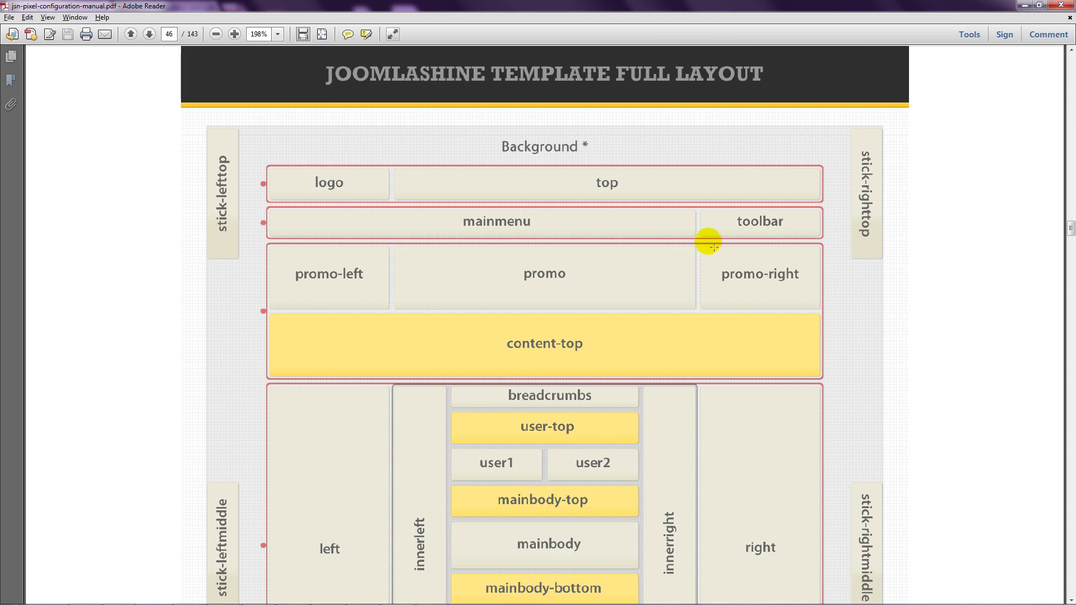
scroll(1073, 120, up, 3)
click(1071, 75)
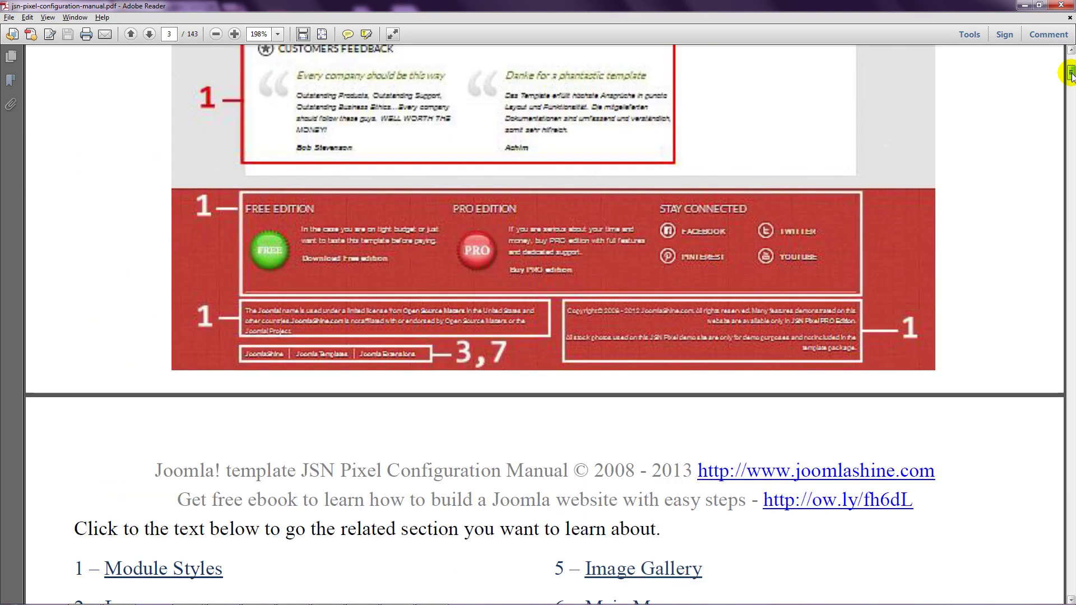
drag(1071, 73, 1068, 67)
click(175, 261)
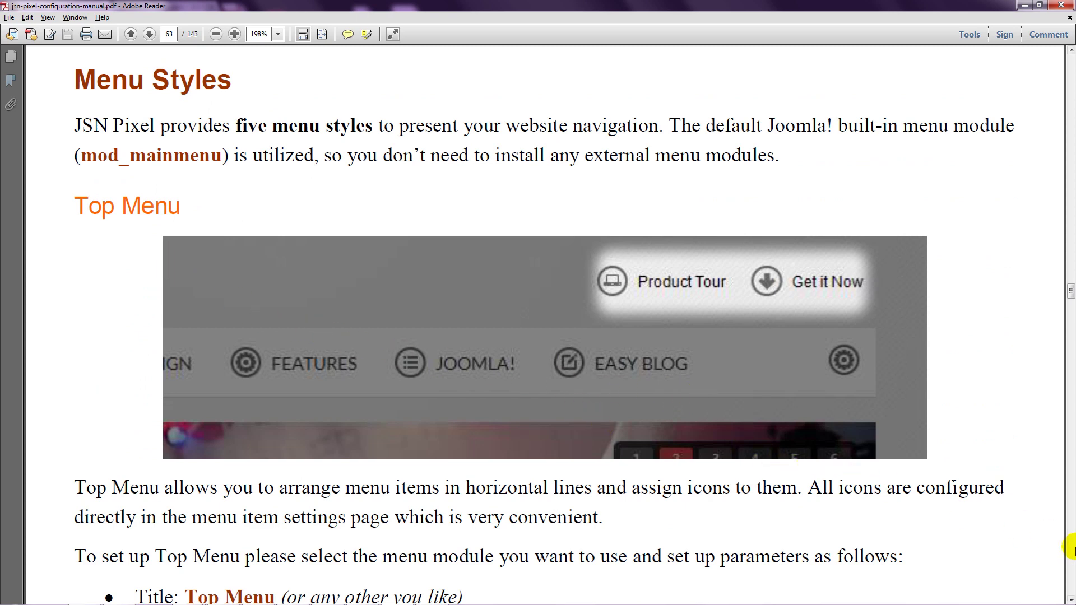
click(1071, 546)
click(1072, 551)
click(1072, 551)
click(1072, 551)
scroll(587, 436, down, 1)
scroll(587, 436, down, 5)
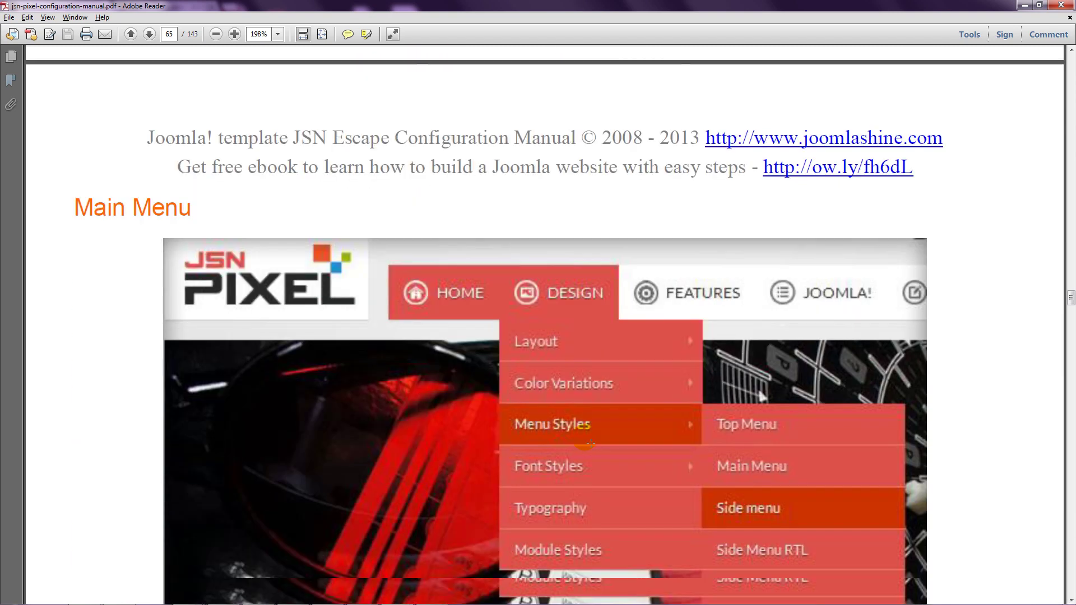
scroll(588, 443, down, 6)
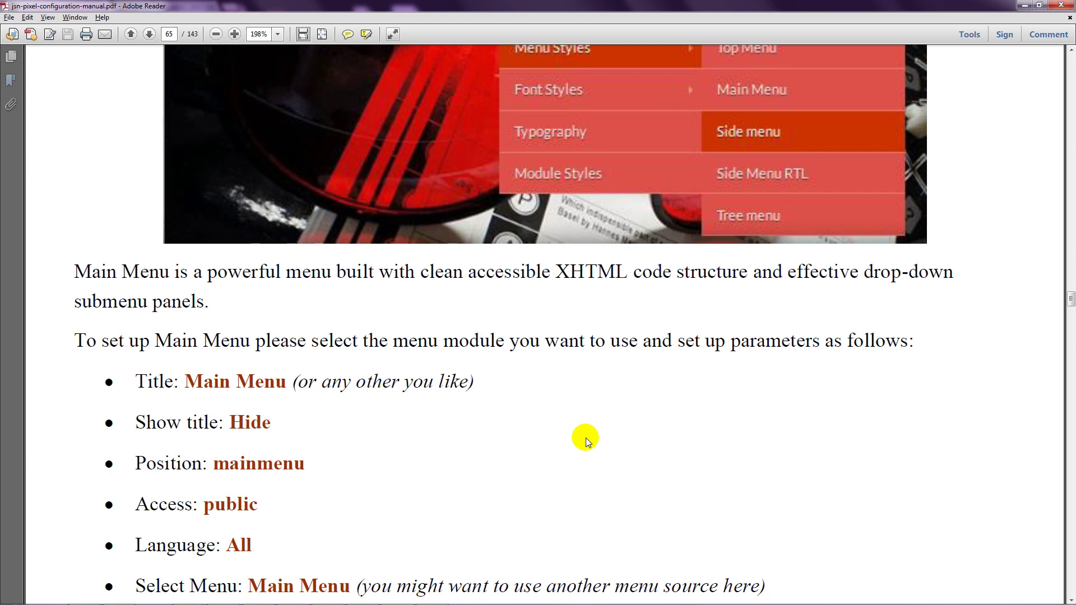
In the Joomla administrator, open the Main Menu module, hide its title and set Show Sub-menu Items to Yes
scroll(587, 442, down, 3)
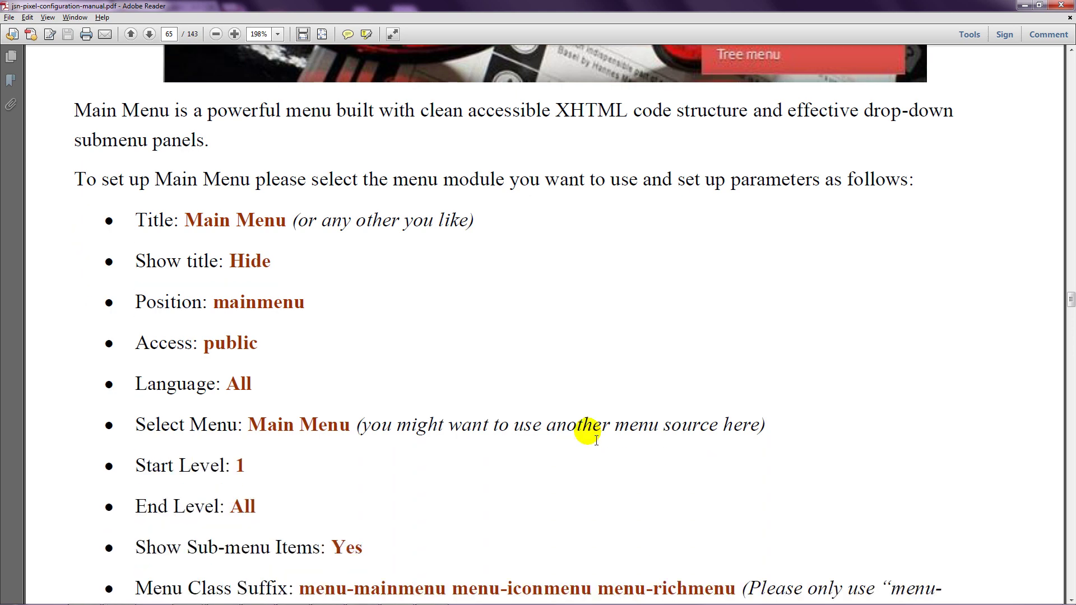
key(alt+Tab)
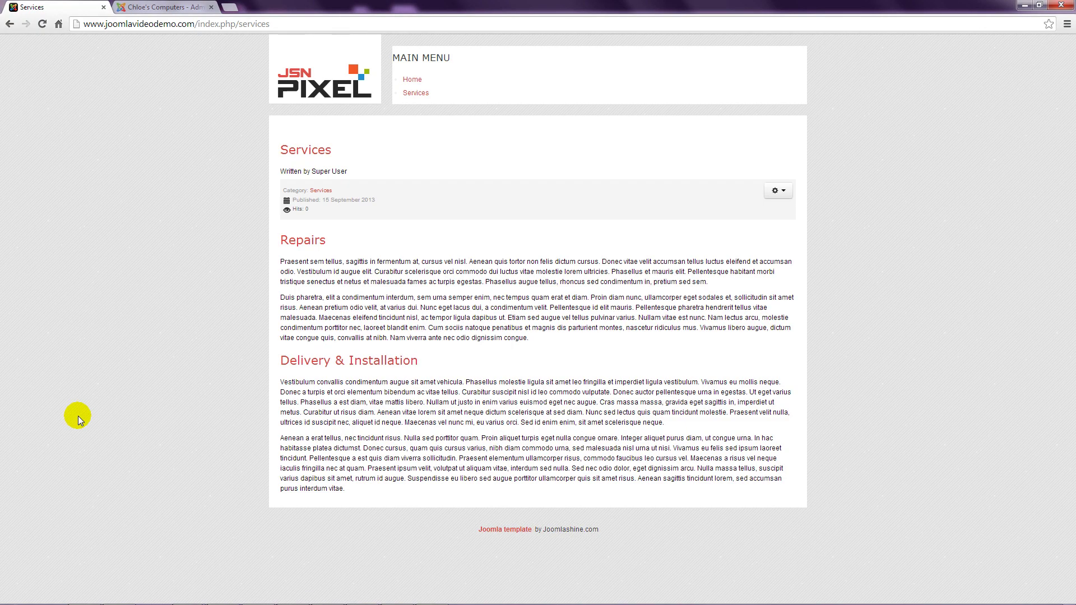
click(166, 10)
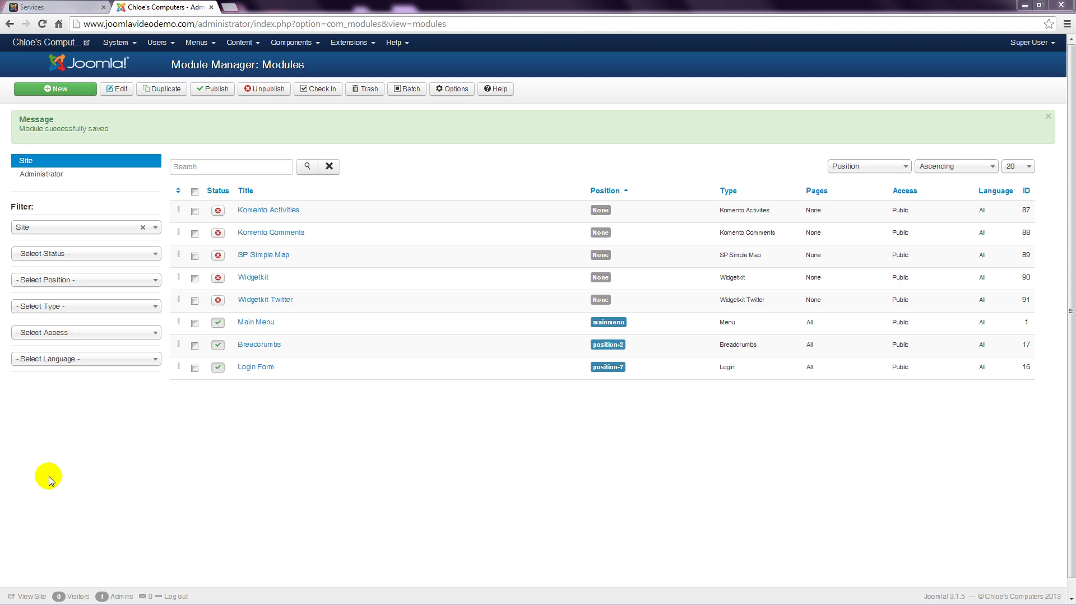
click(256, 323)
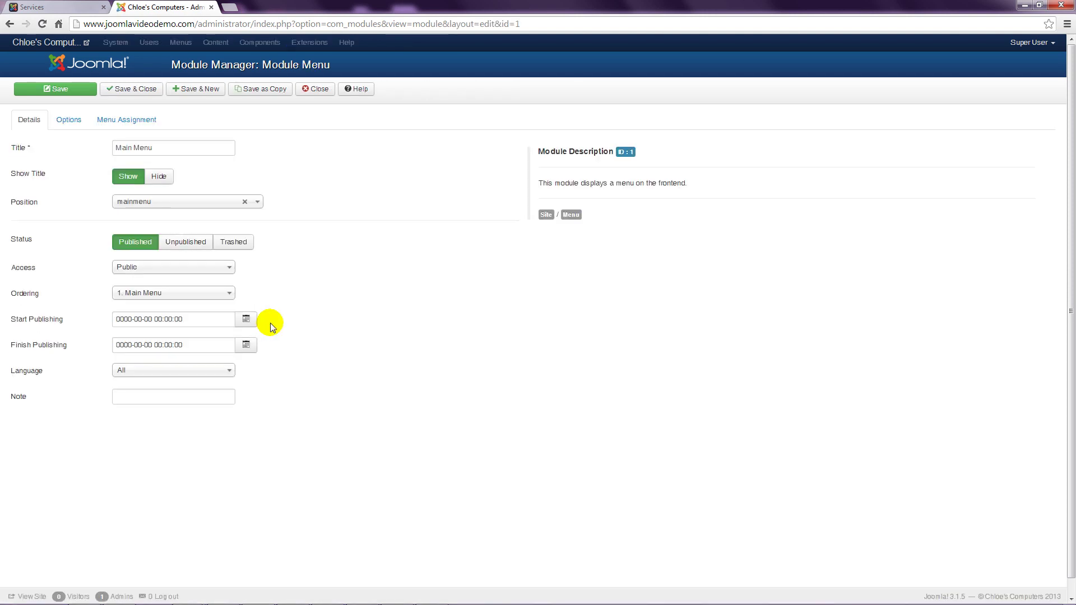
click(163, 178)
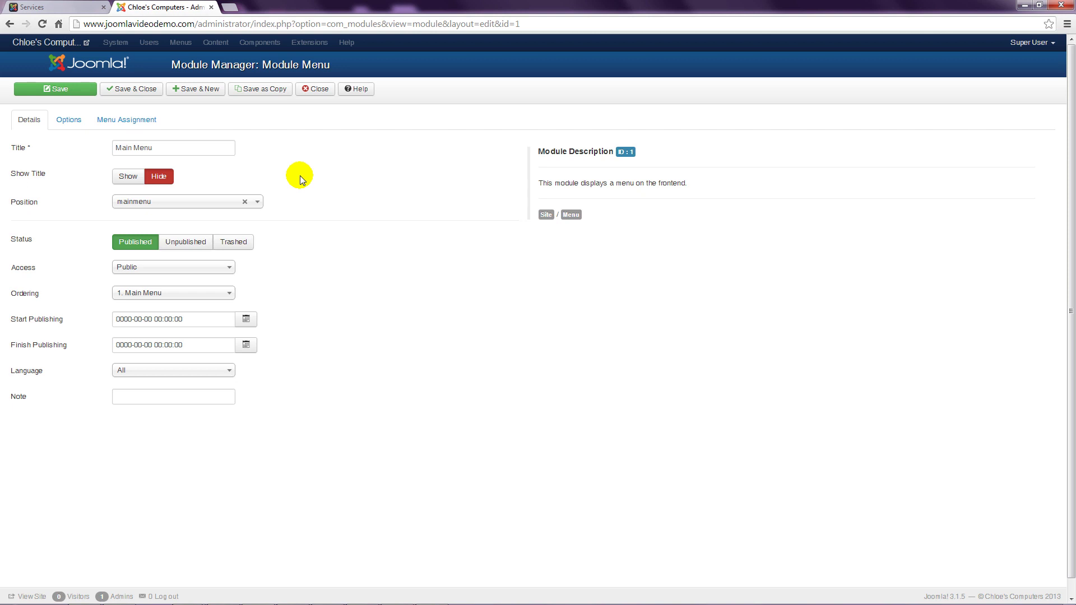
click(69, 120)
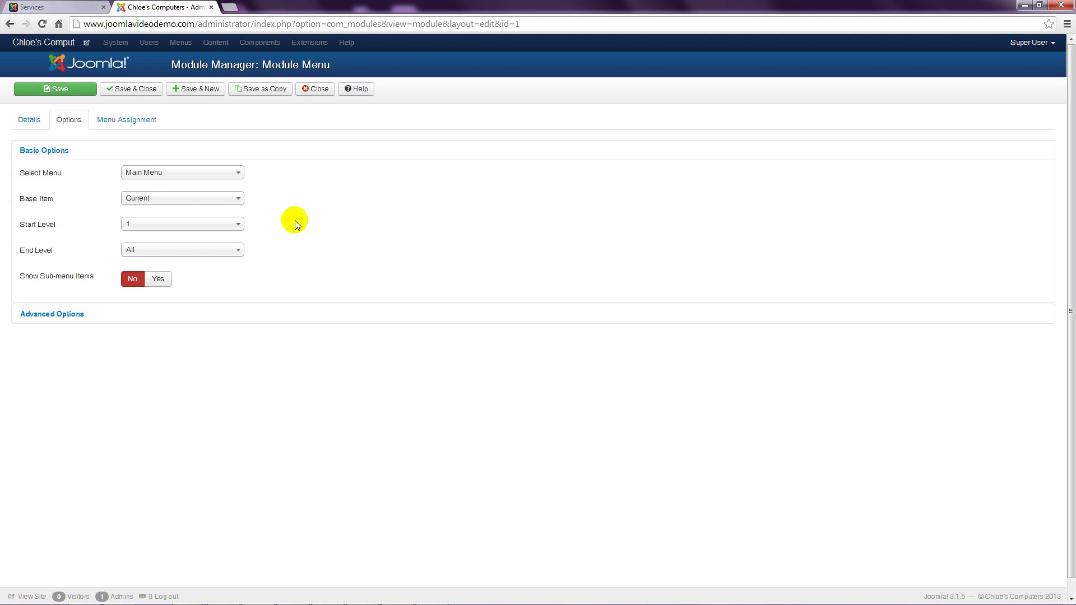
click(159, 282)
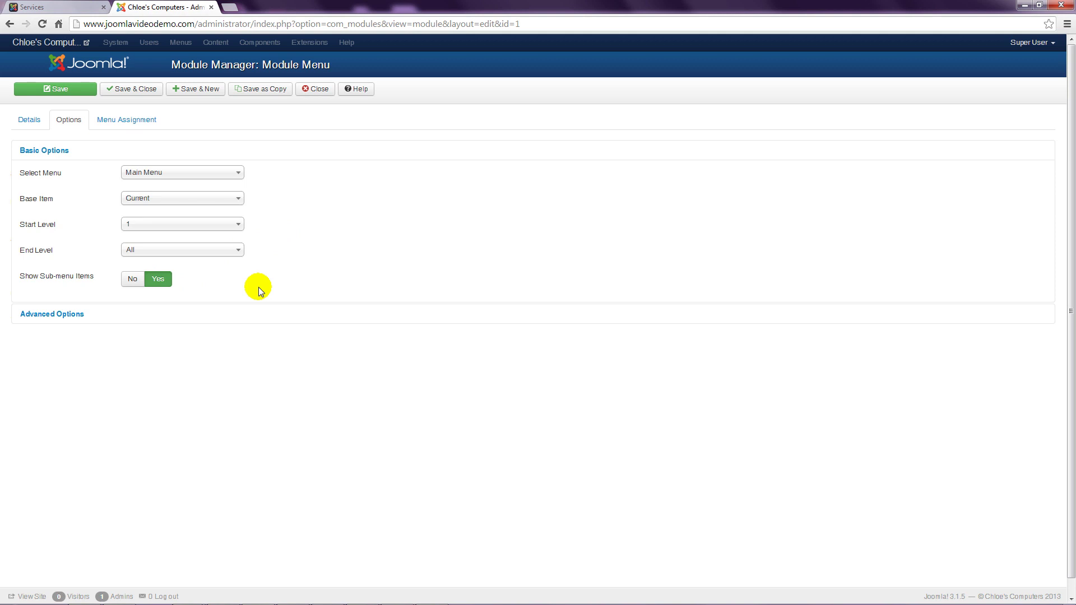
Expand the module's advanced options and copy the Menu Class Suffix value menu-mainmenu from the configuration manual in Adobe Reader
click(60, 315)
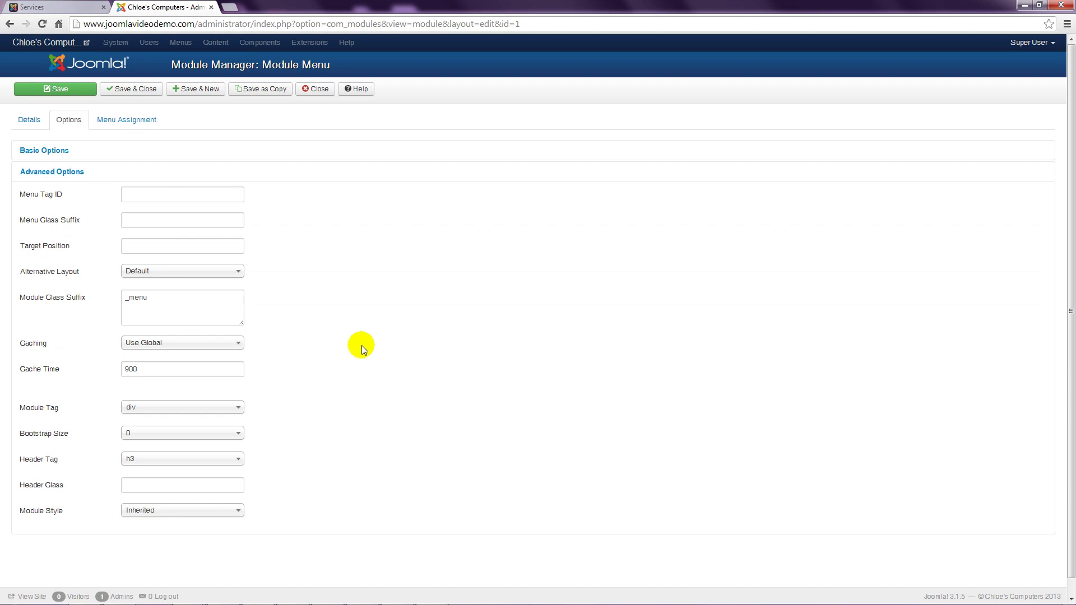
key(alt+Tab)
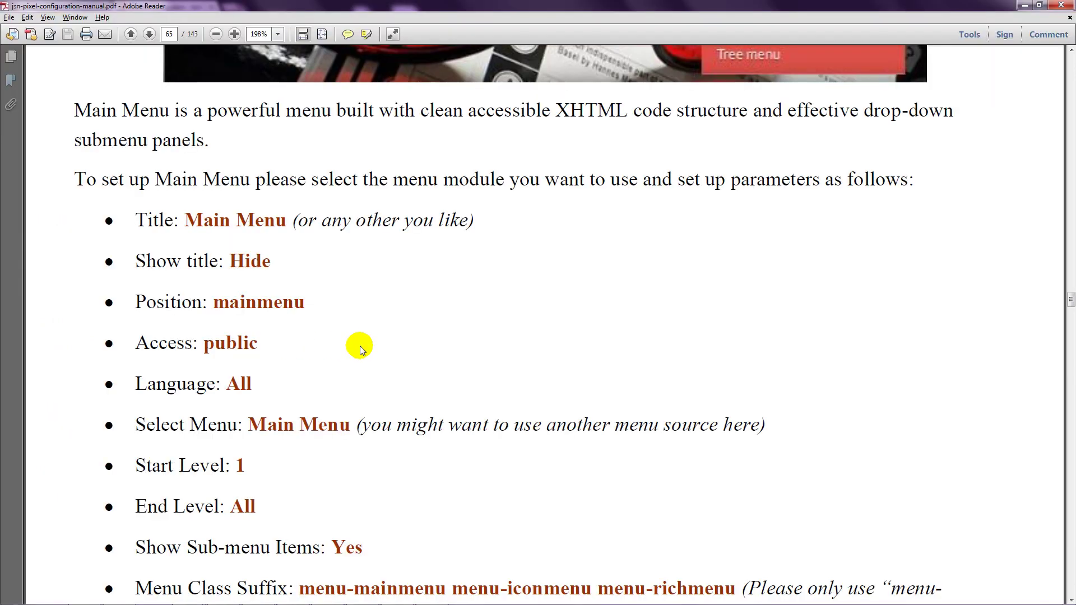
scroll(355, 350, down, 3)
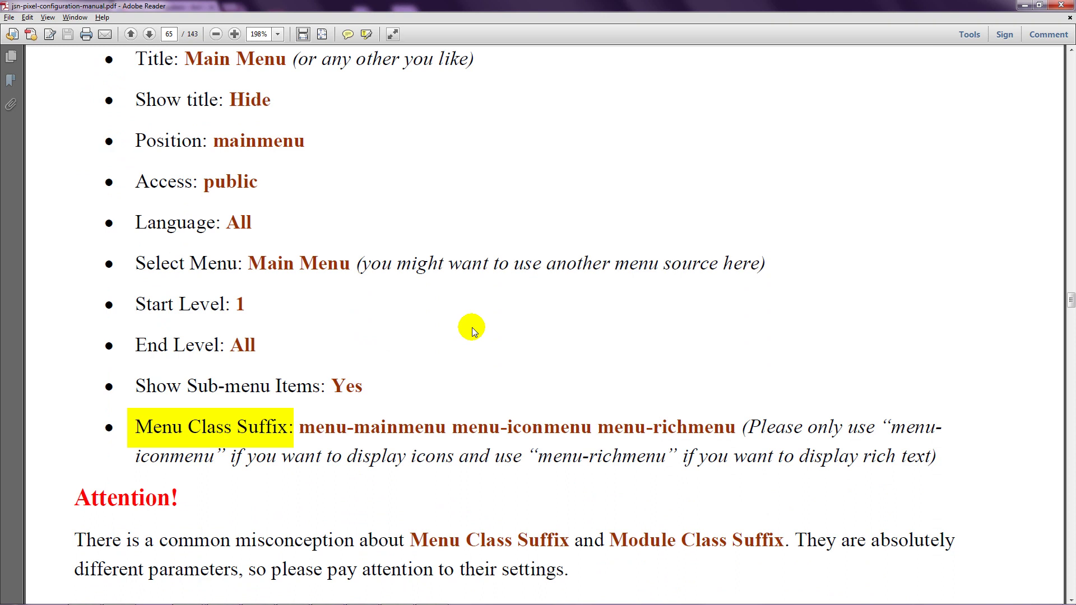
drag(300, 429, 446, 430)
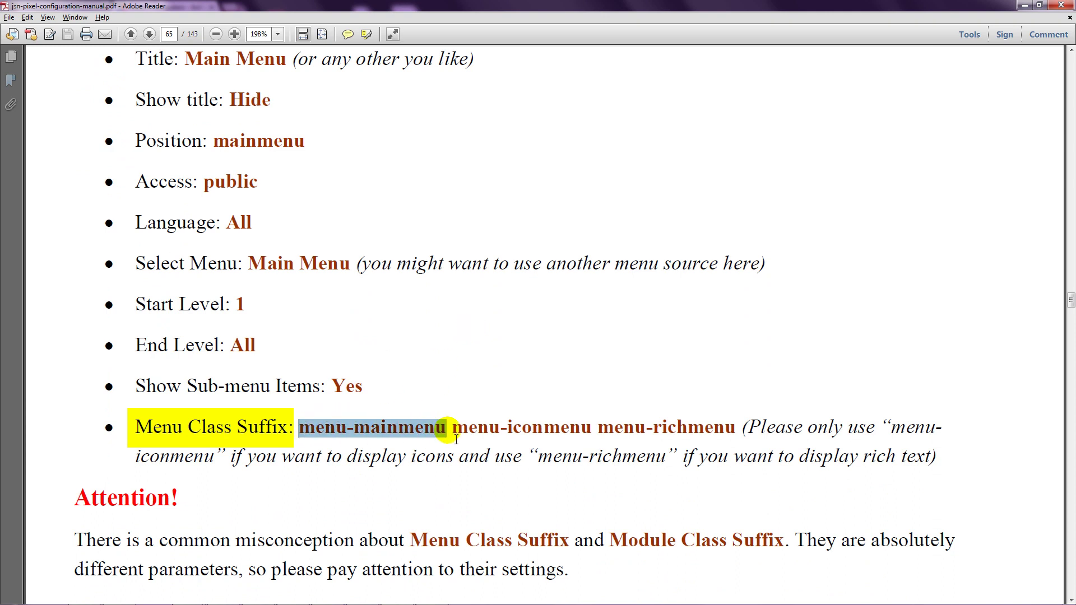
right_click(426, 430)
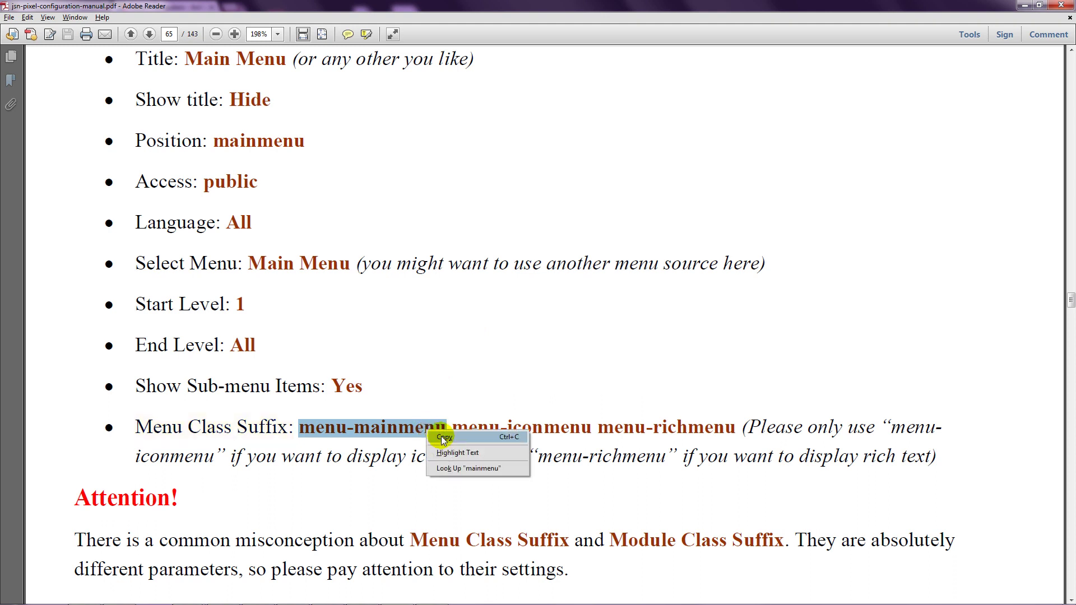
click(441, 436)
Back in the Joomla administrator, set the Main Menu module's Menu Class Suffix to menu-mainmenu, and save and close the module
key(alt+Tab)
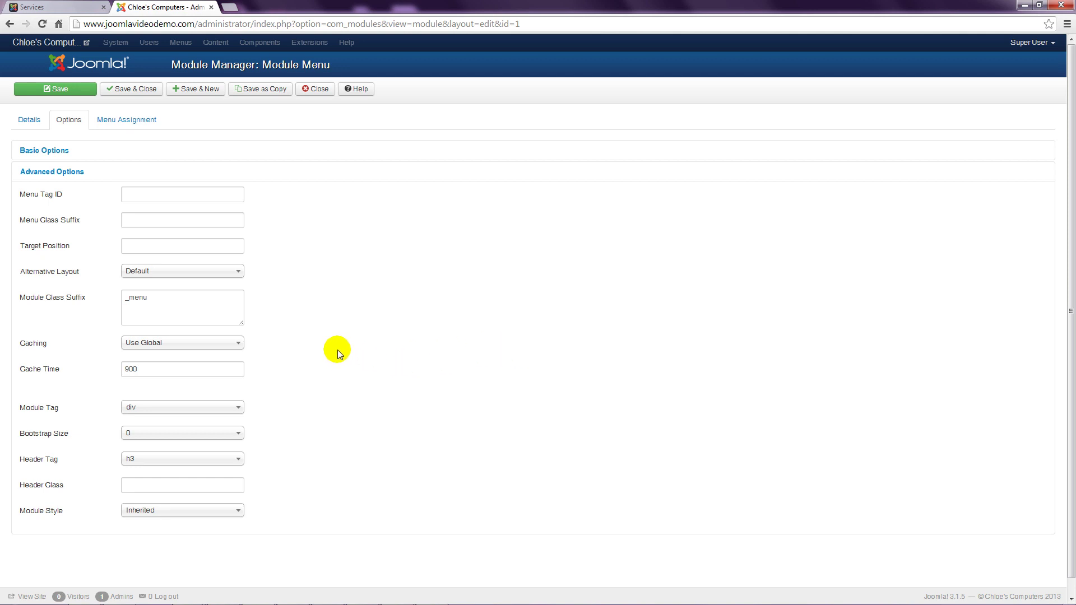
click(154, 224)
key(ctrl+v)
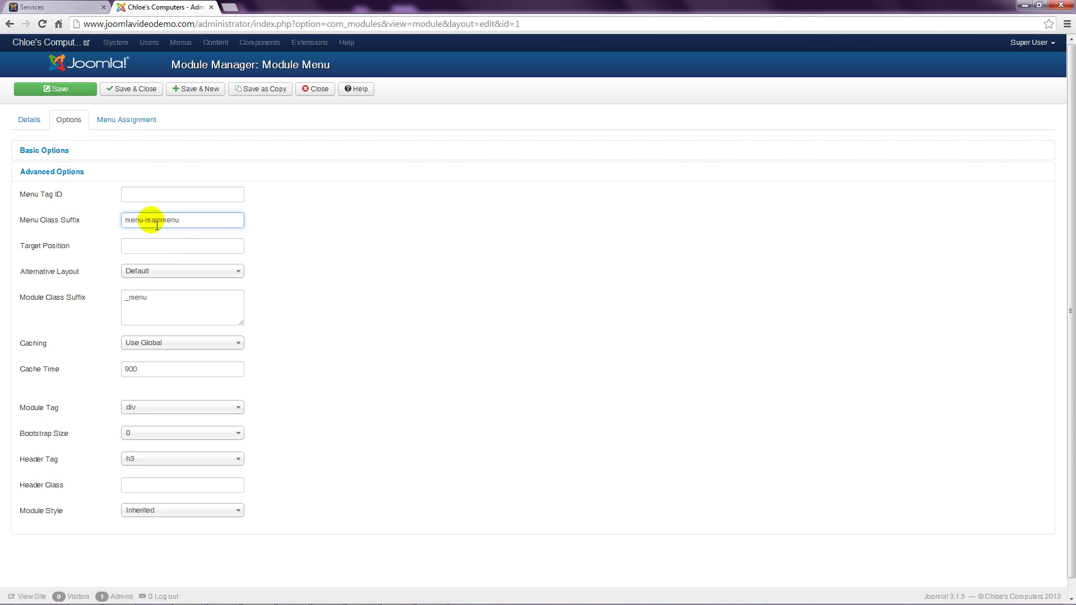
click(122, 92)
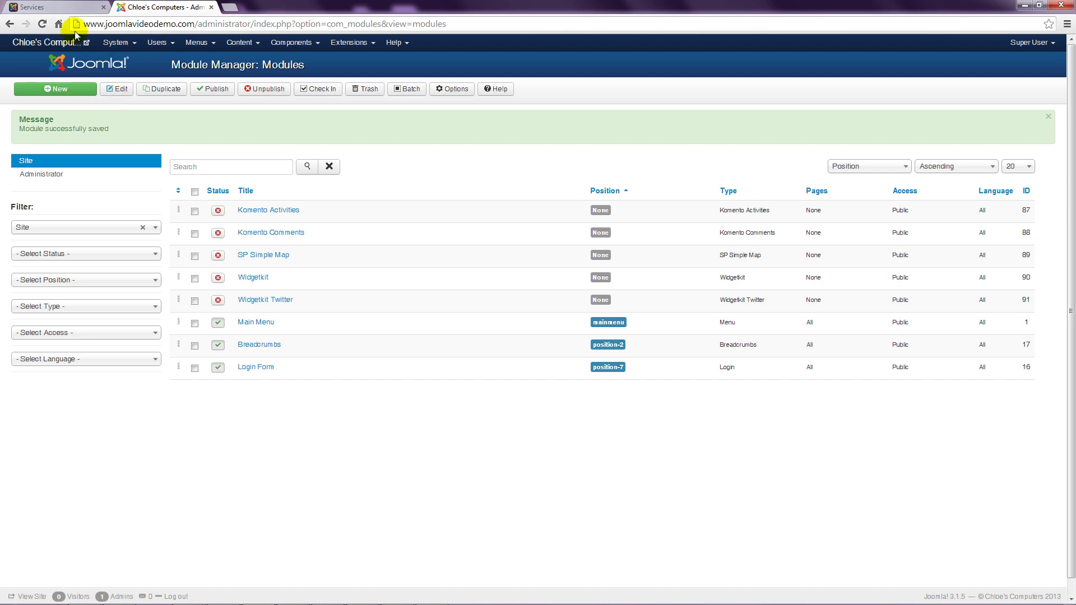
Switch to the public site and reopen the Services page from the main menu to check the menu styling
click(63, 8)
click(420, 93)
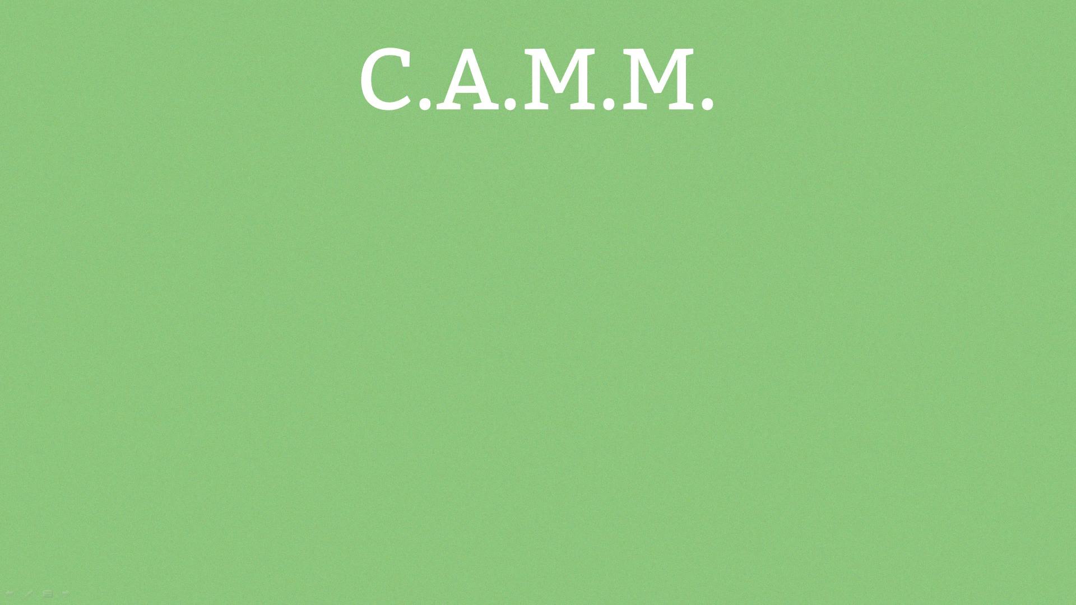
key(Right)
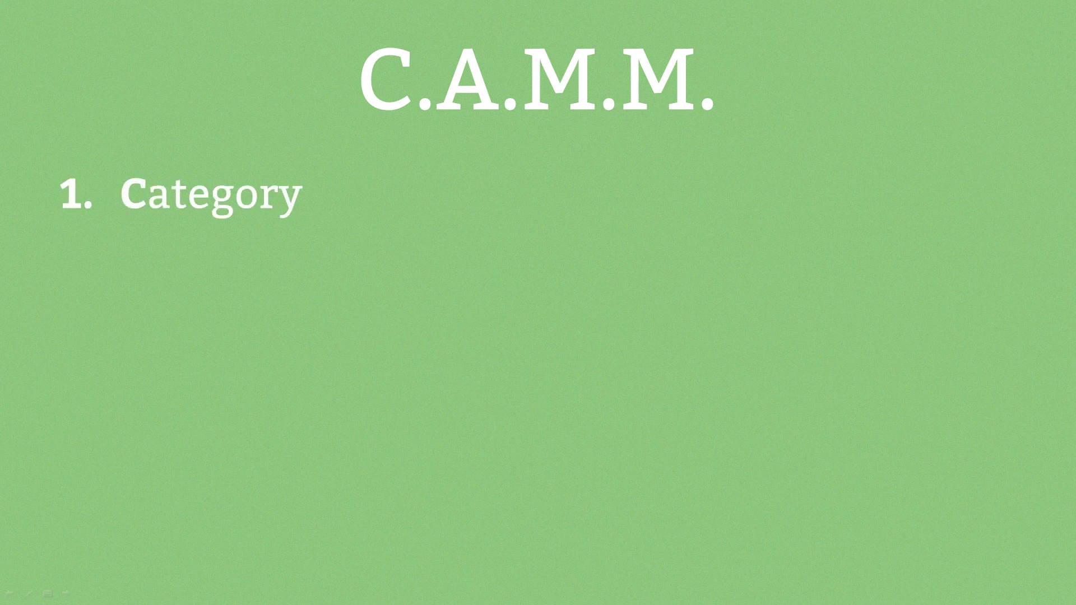